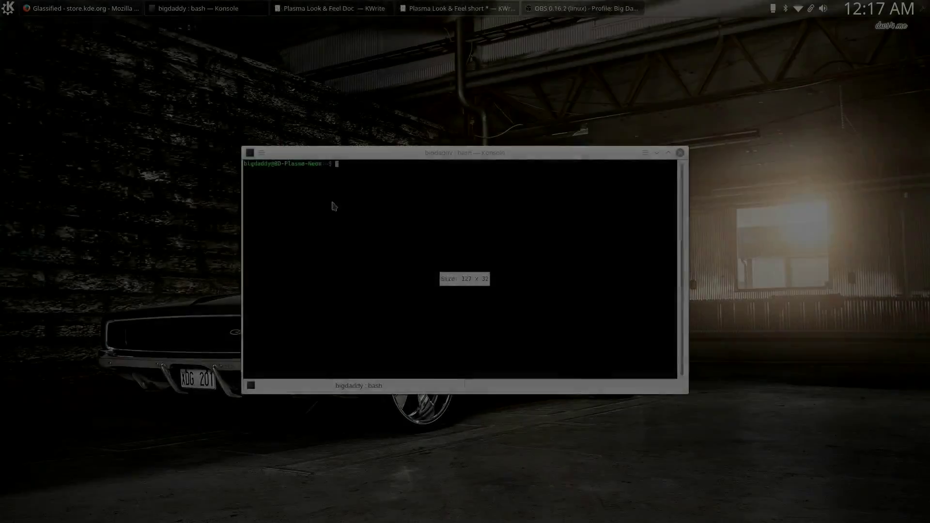
Step: Install plasma-sdk with the pasted sudo apt command and close Konsole when done
right_click(333, 203)
click(346, 217)
key(Return)
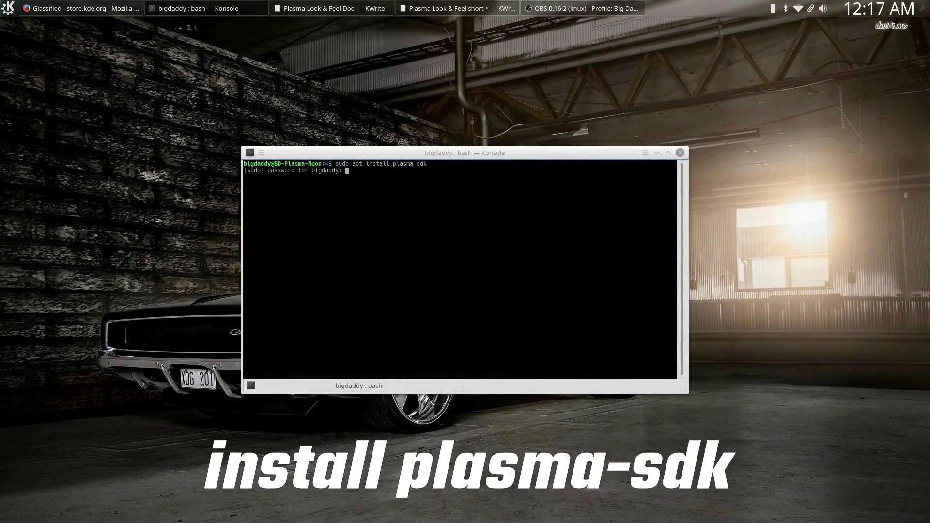
key(Return)
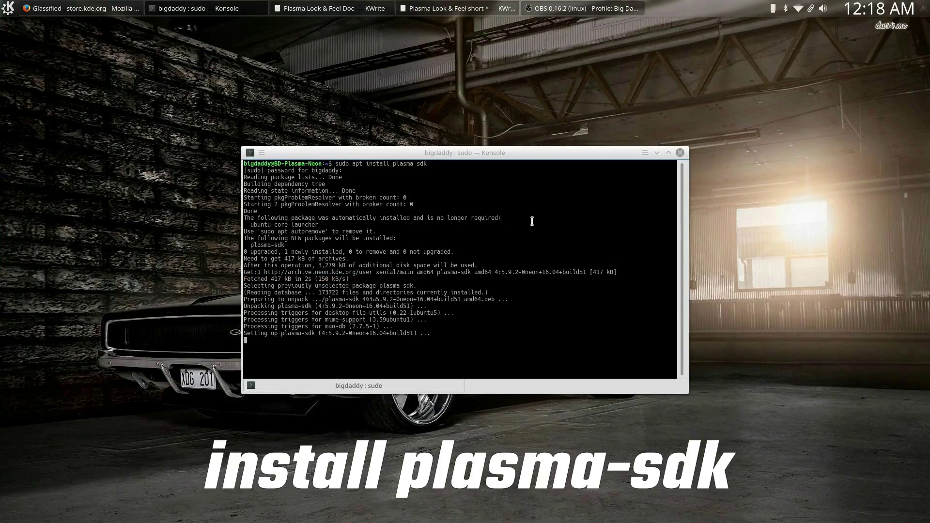
click(679, 153)
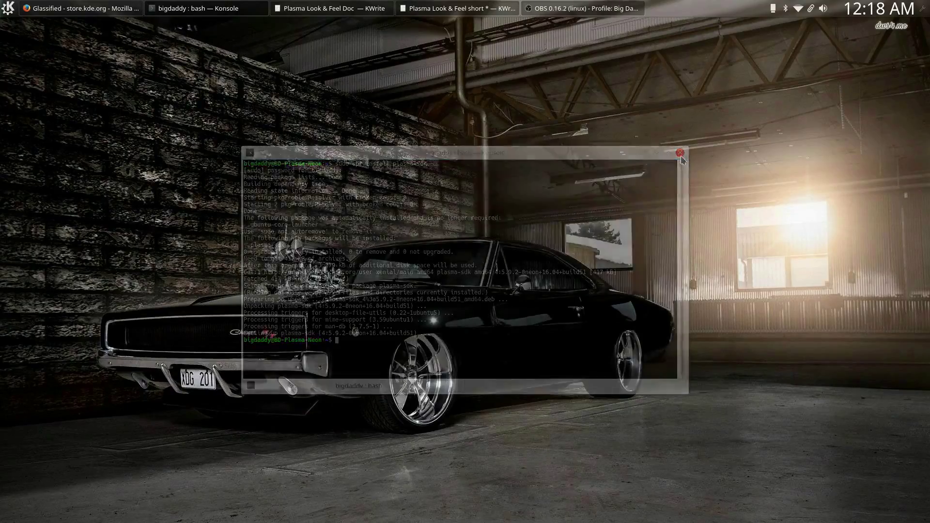
Step: Launch Plasma Look And Feel Explorer via 'pla', keep the ELPlas theme, and enlarge the window
click(8, 8)
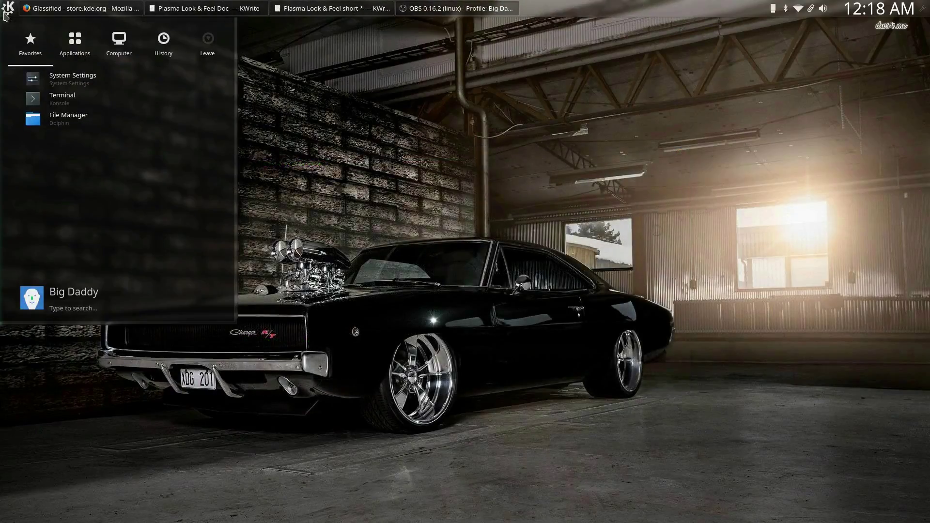
text(pla)
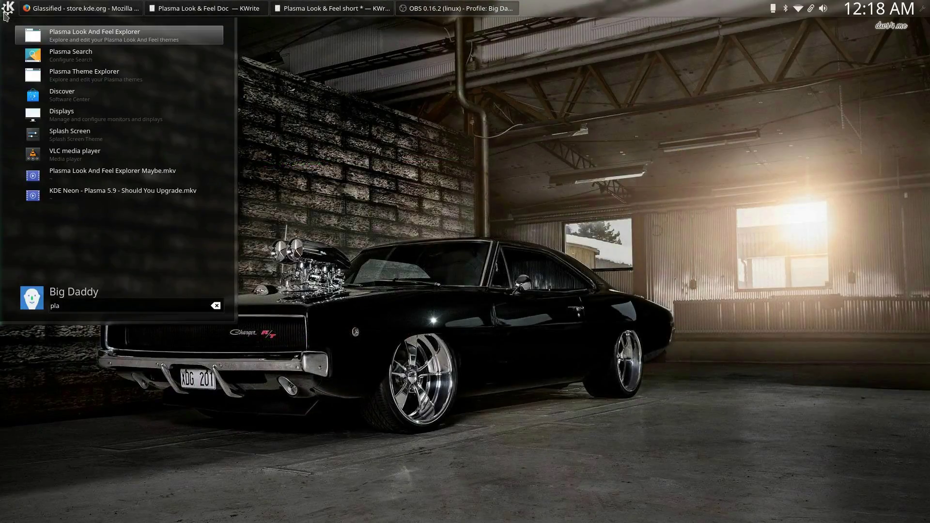
key(Return)
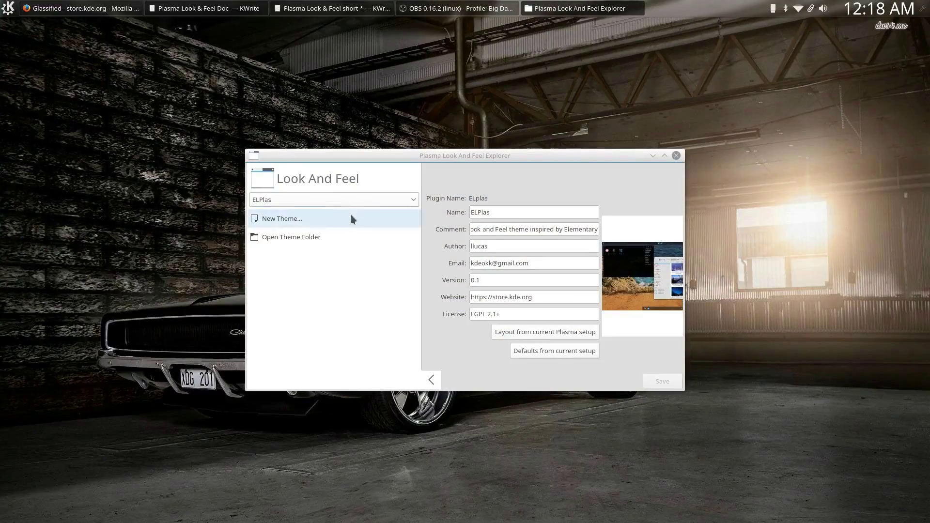
click(318, 201)
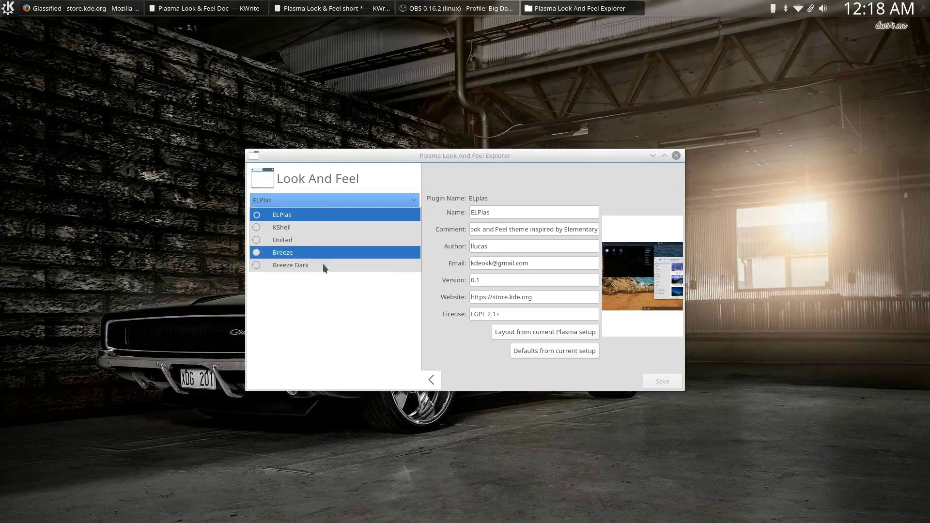
click(327, 306)
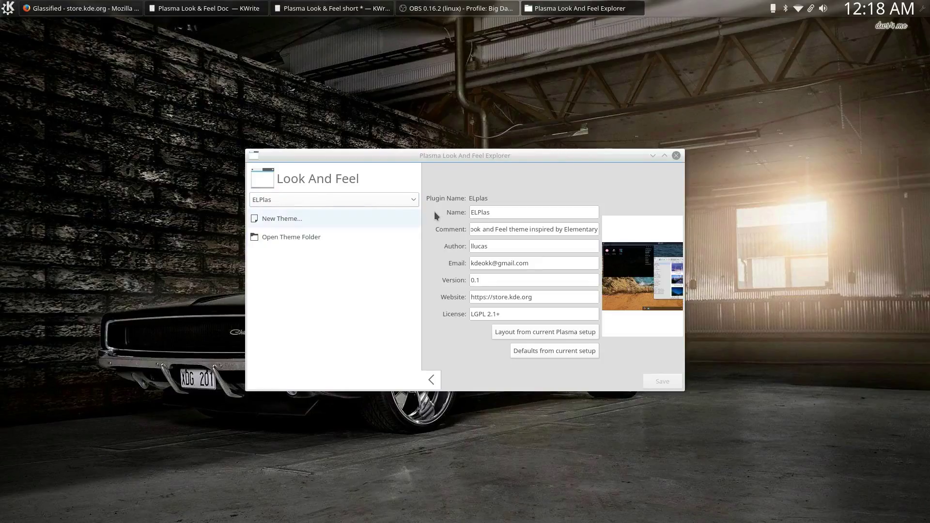
drag(686, 162, 785, 136)
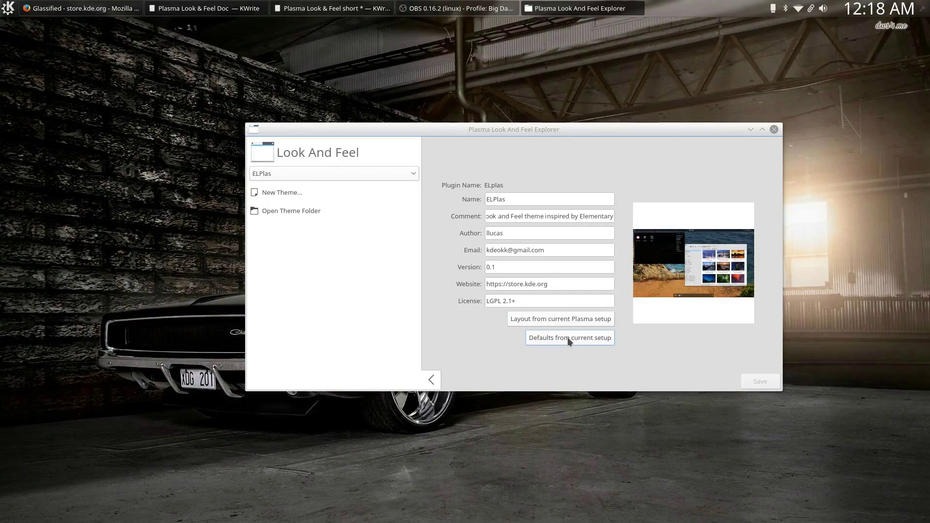
Step: Start a new theme, entering 'Charger' as plugin name and 'Charger' as theme name
click(286, 193)
click(481, 206)
text(Charger)
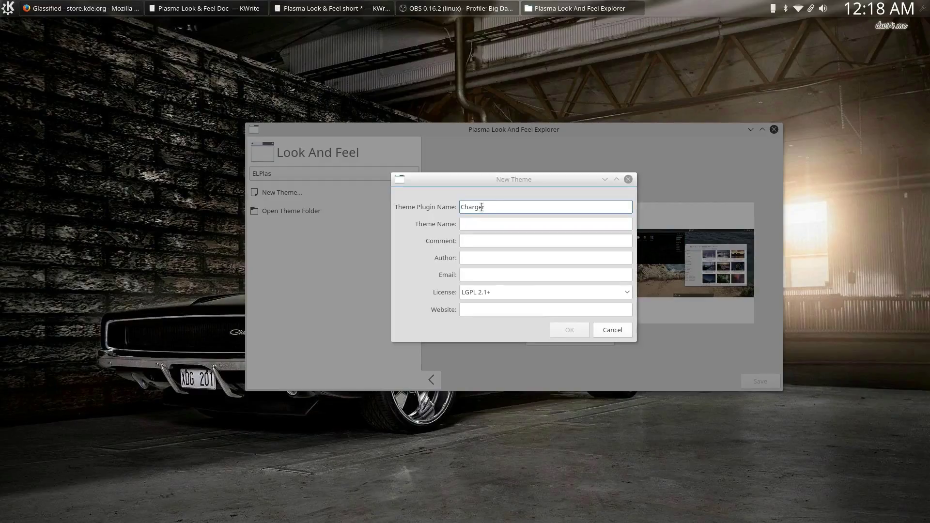
key(Tab)
text(Charger)
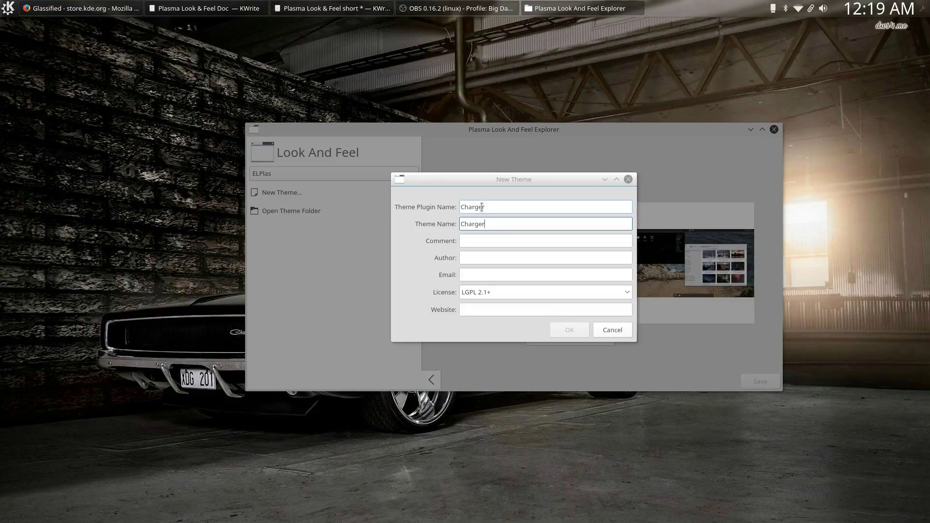
Step: Enter 'me' as comment, author, email and website, and confirm the new Charger theme
key(Tab)
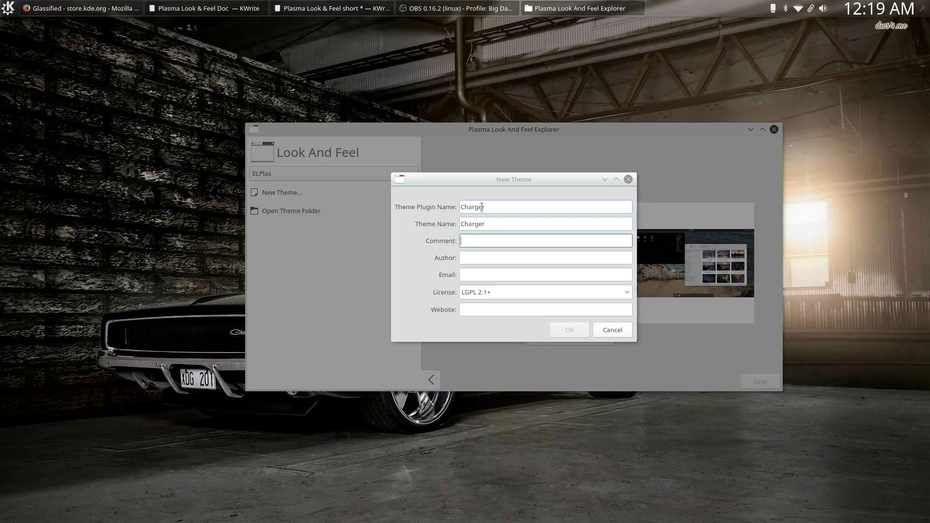
text(me)
key(Tab)
text(me)
key(Tab)
text(me)
key(Tab)
key(Tab)
text(me)
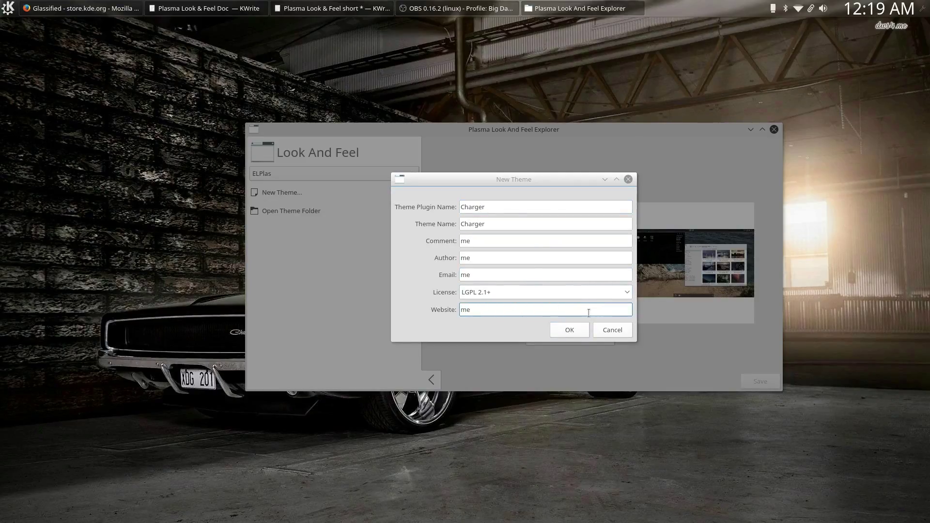
click(569, 332)
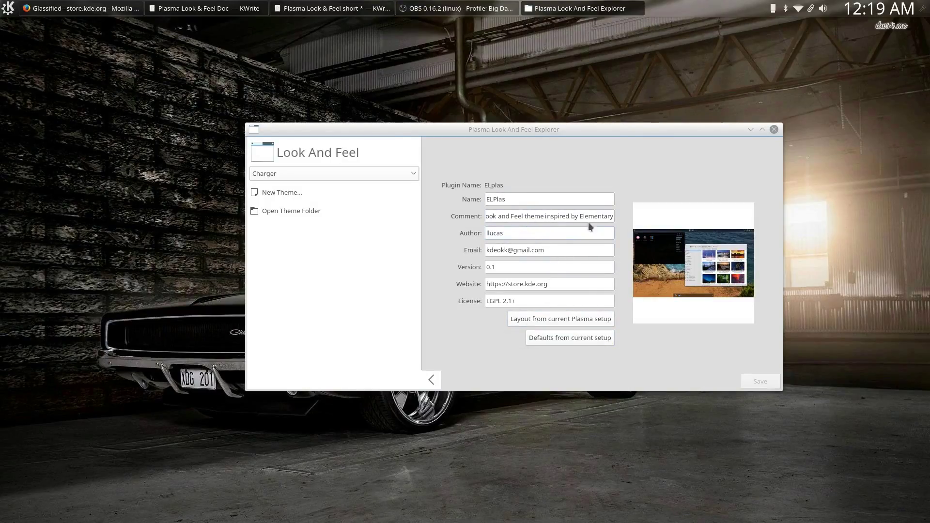
Step: Switch to the Charger theme and set a fresh full-screen screenshot as its preview image
click(342, 175)
click(293, 204)
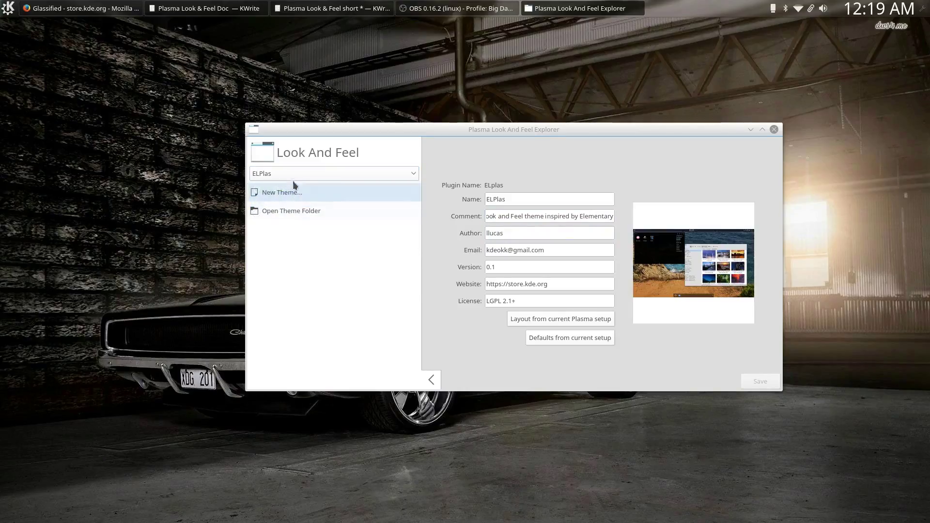
click(293, 178)
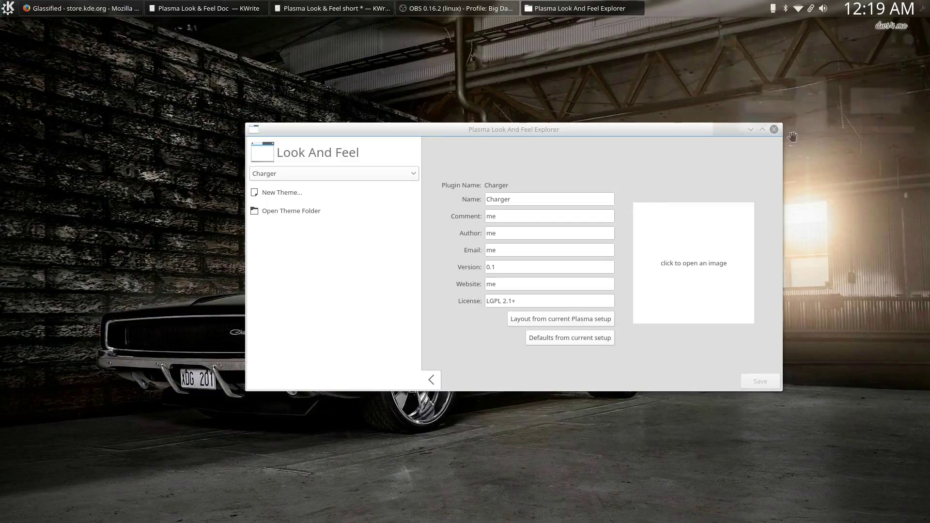
key(Print)
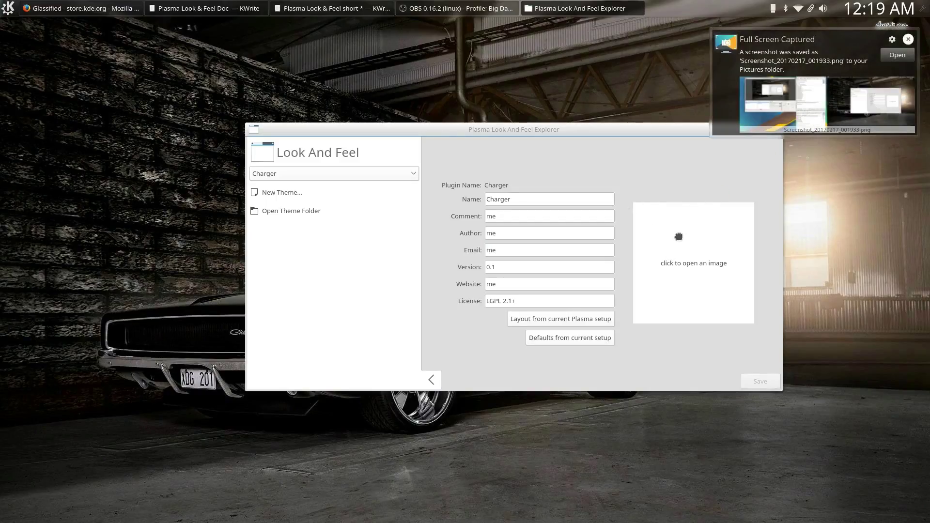
drag(678, 236, 680, 232)
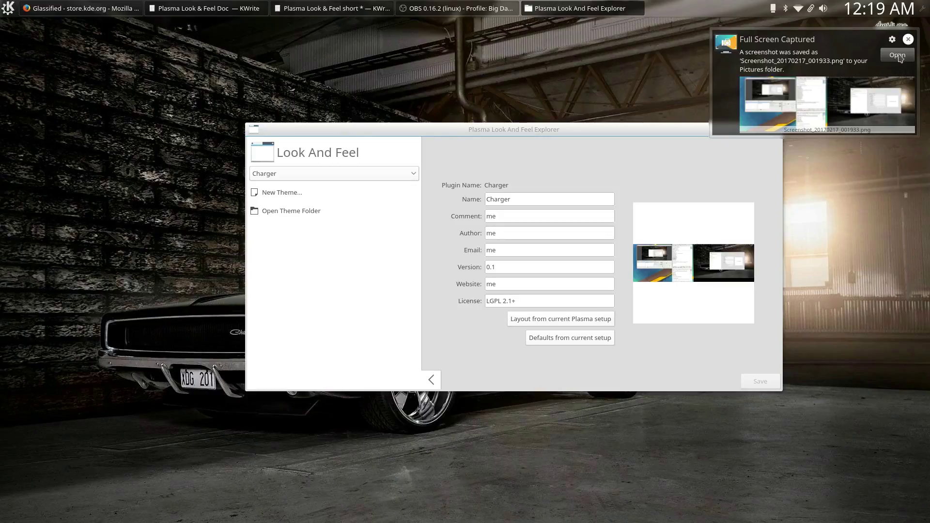
Step: Dismiss the screenshot notice, then save Charger's layout and defaults from the current Plasma setup
click(908, 39)
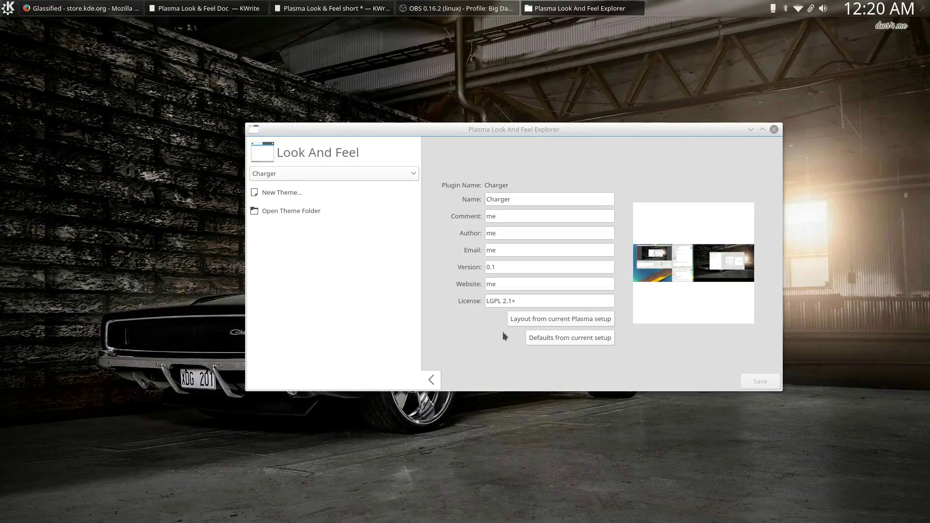
click(533, 318)
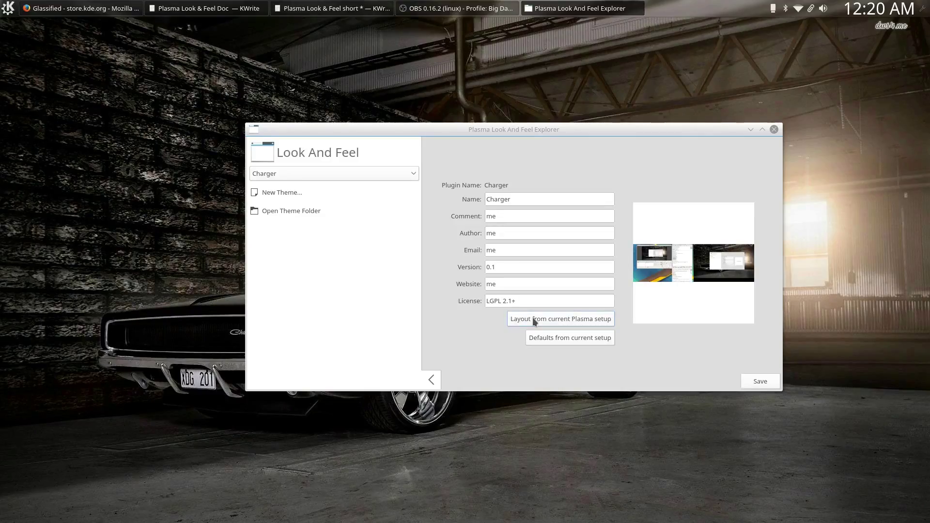
click(769, 382)
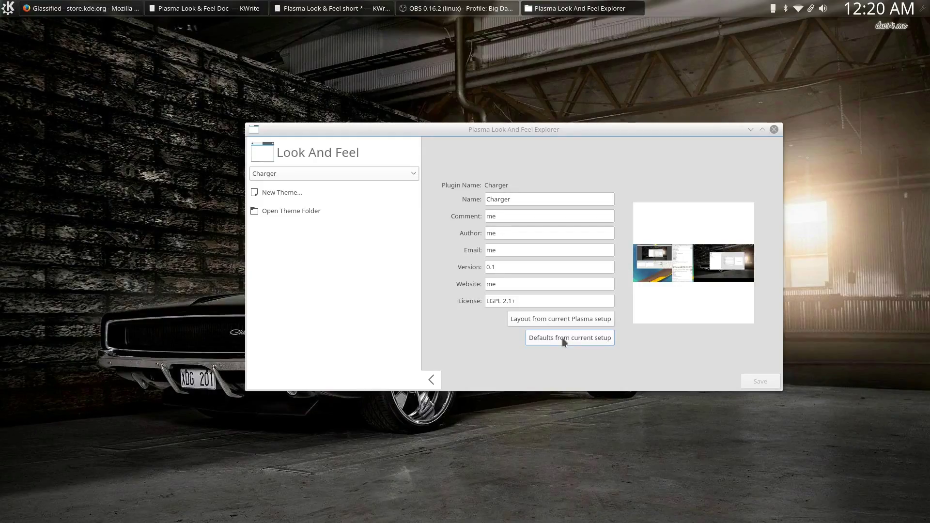
click(562, 338)
click(758, 382)
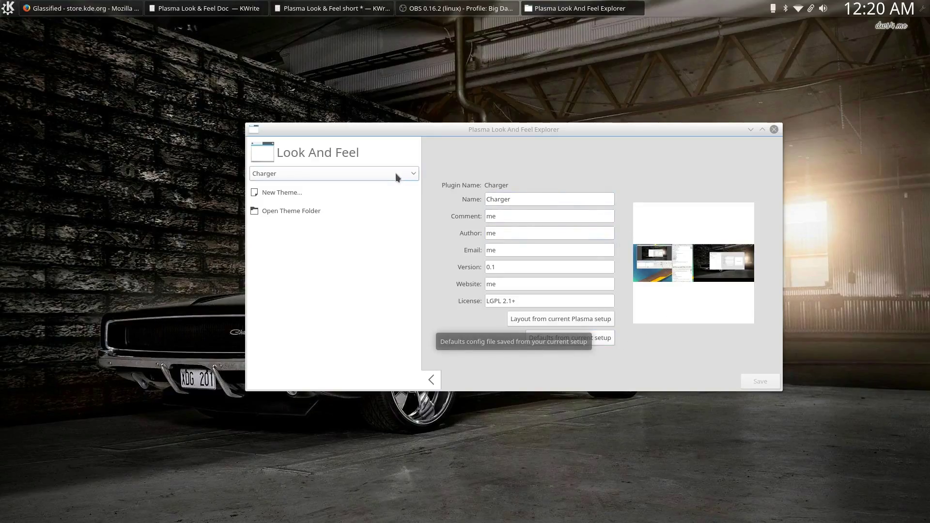
Step: Browse Charger's contents/layouts and previews folders, then open metadata.desktop in KWrite
click(327, 208)
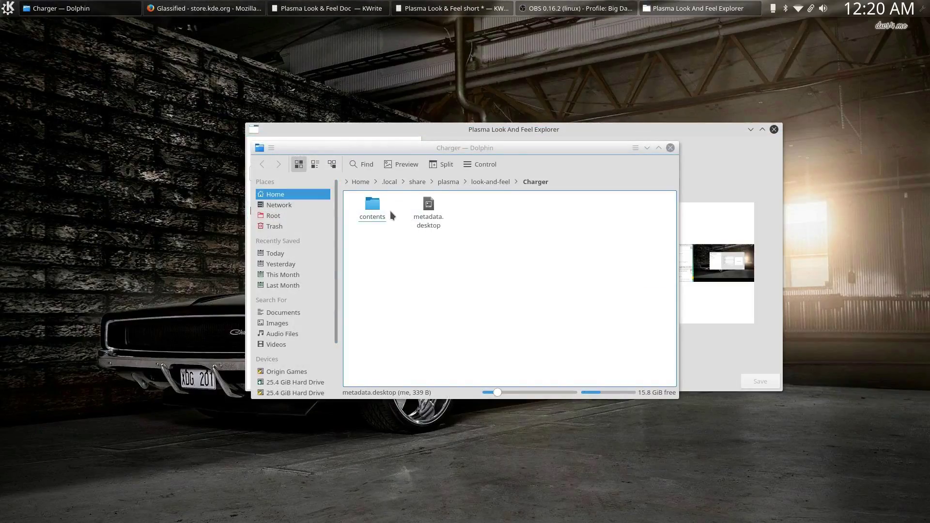
mouse_move(372, 211)
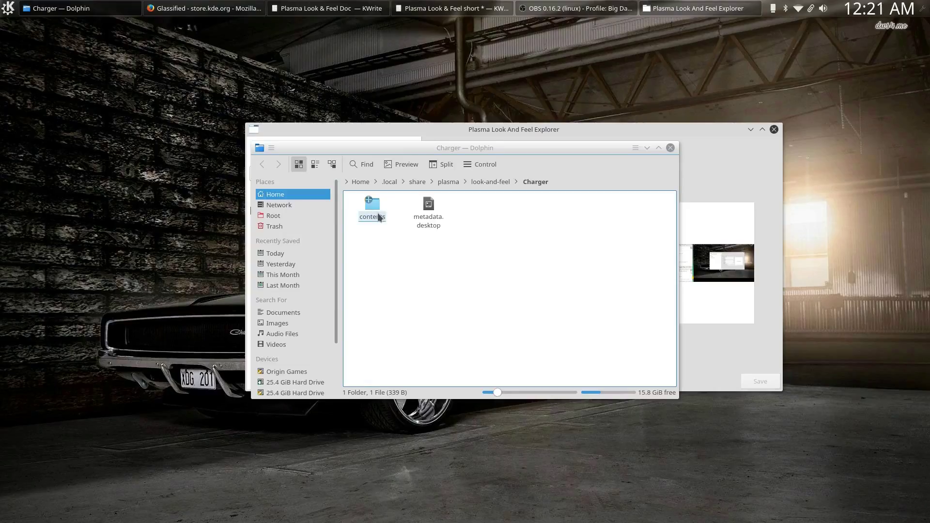
click(376, 213)
click(376, 214)
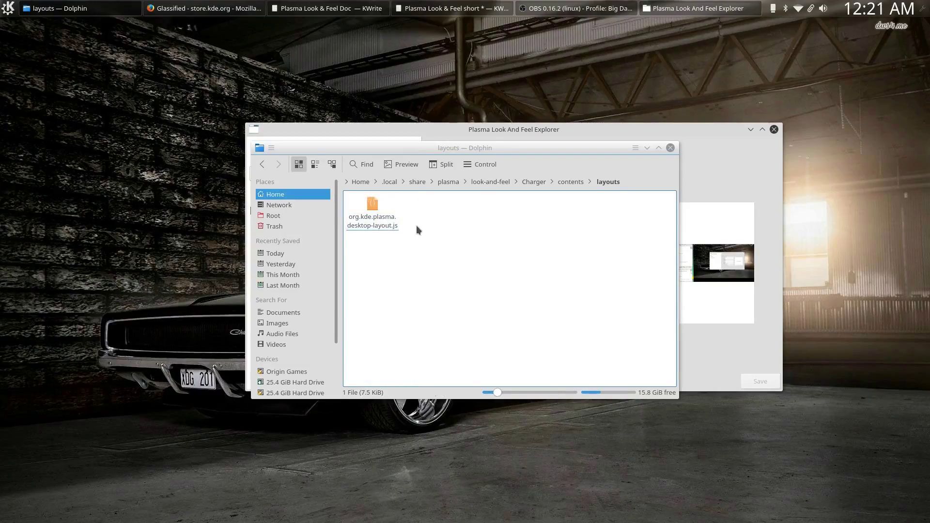
key(BackSpace)
click(423, 213)
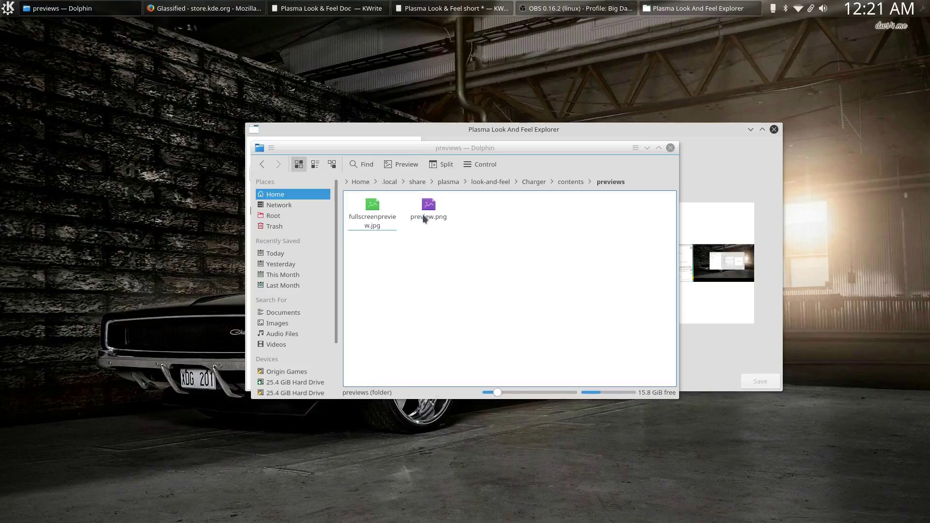
click(403, 162)
key(BackSpace)
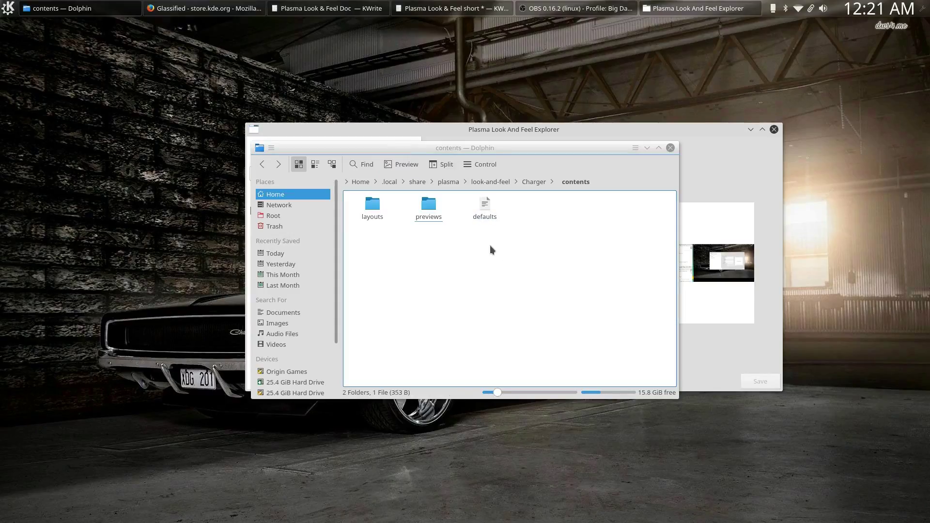
key(BackSpace)
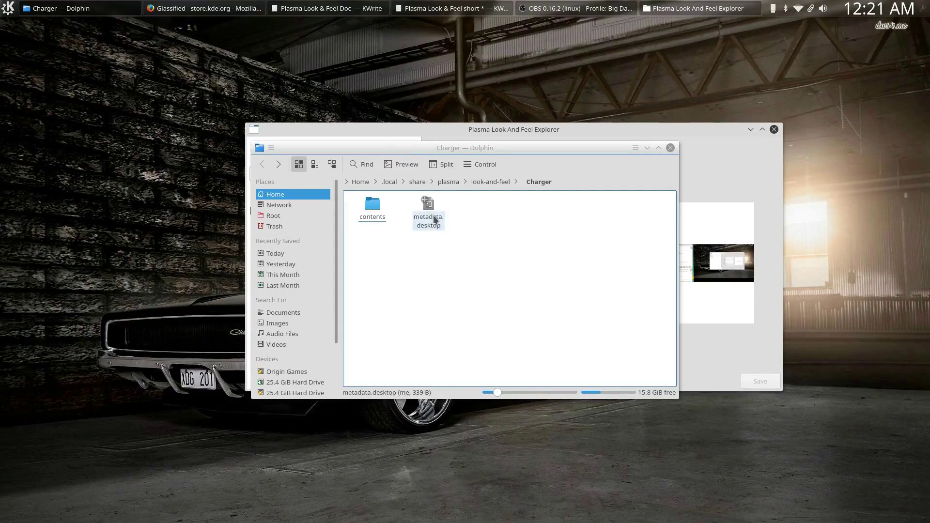
right_click(432, 213)
mouse_move(459, 288)
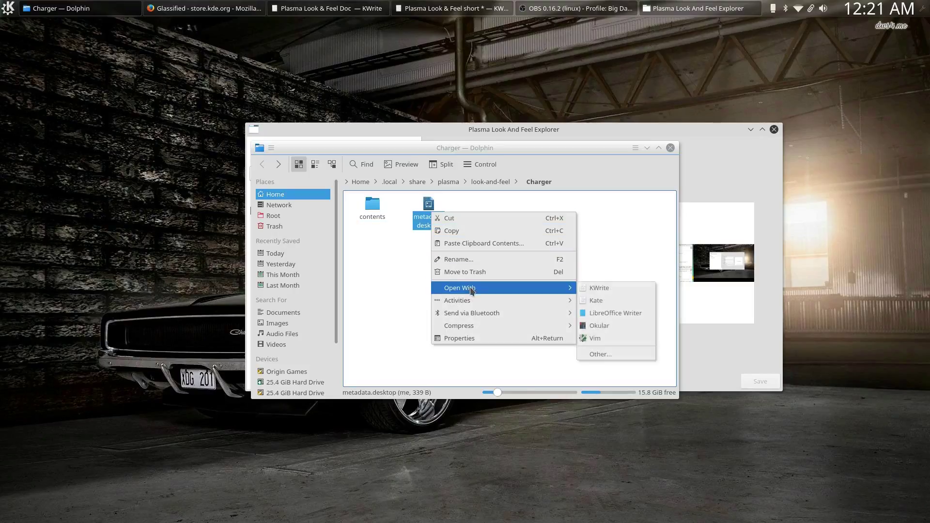
click(593, 288)
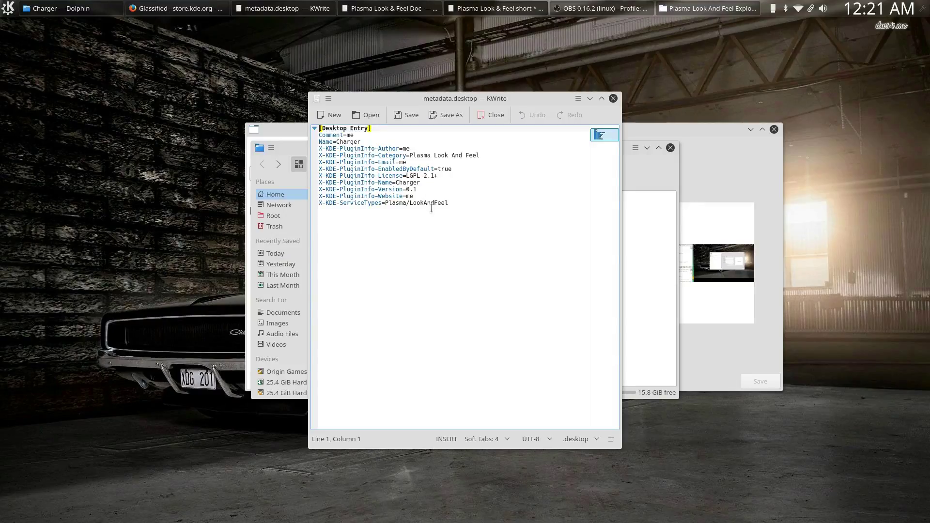
Step: Paste the X-KPackage-Dependencies line into empty line 13 of metadata.desktop
click(359, 210)
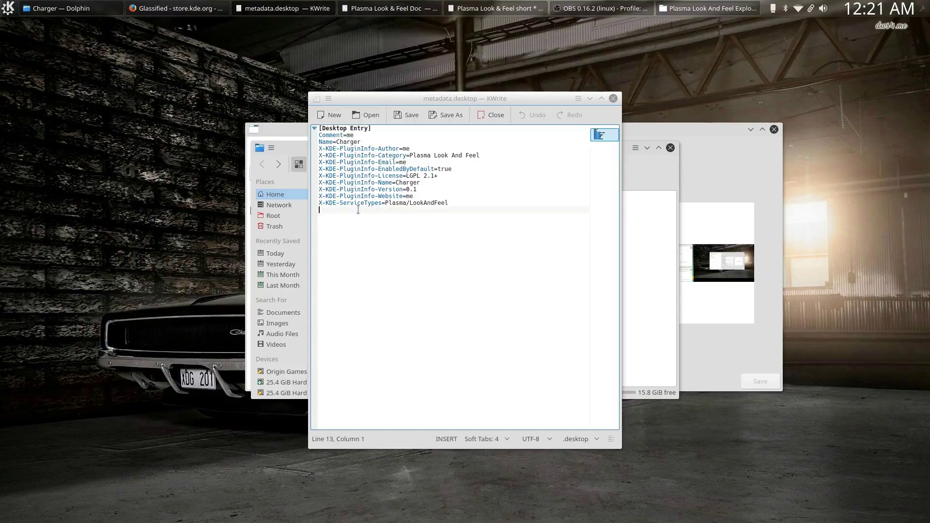
right_click(359, 213)
click(382, 241)
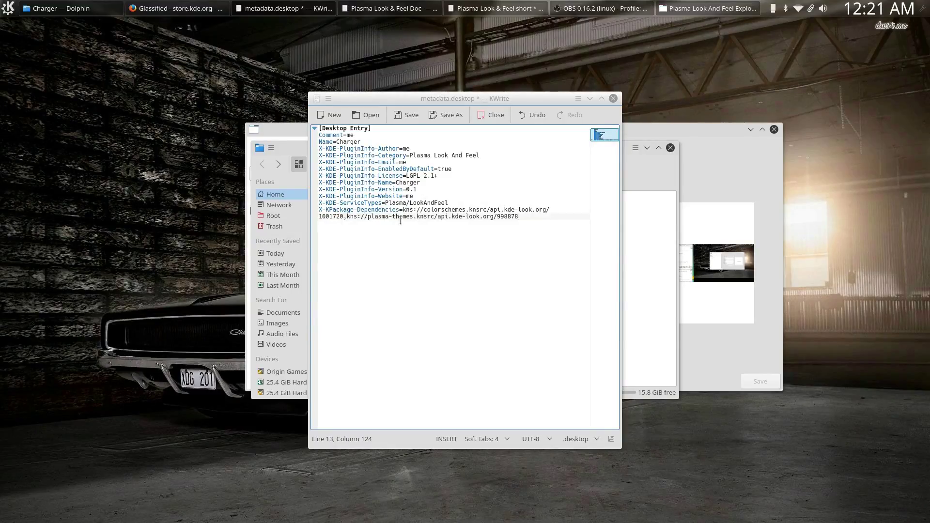
Step: Highlight the dependency key, kns://colorschemes.knsrc source, api.kde-look.org address and ID 1001720
drag(400, 210, 322, 210)
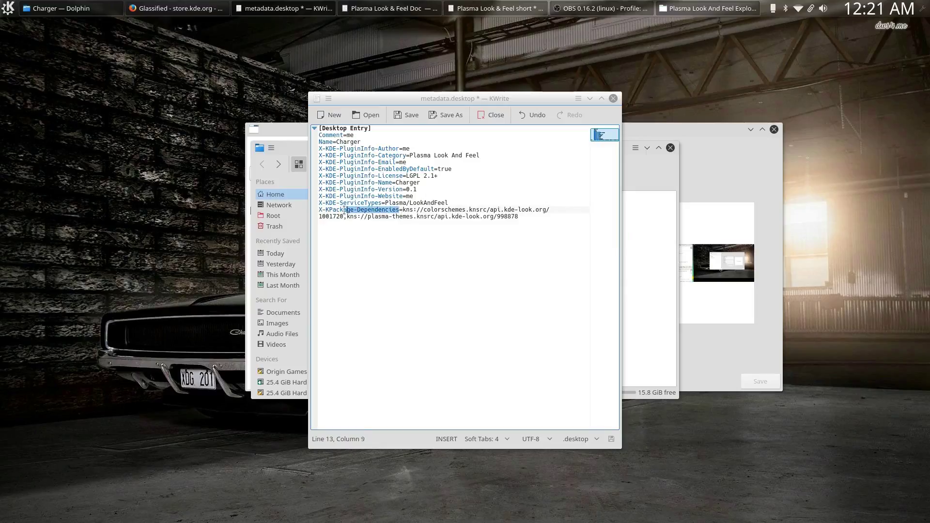
click(403, 210)
drag(402, 210, 485, 209)
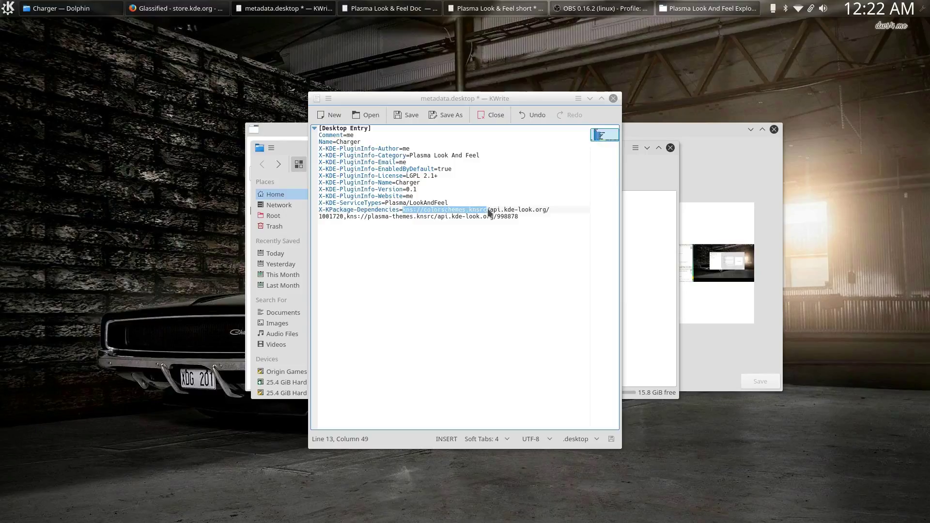
drag(487, 211, 344, 217)
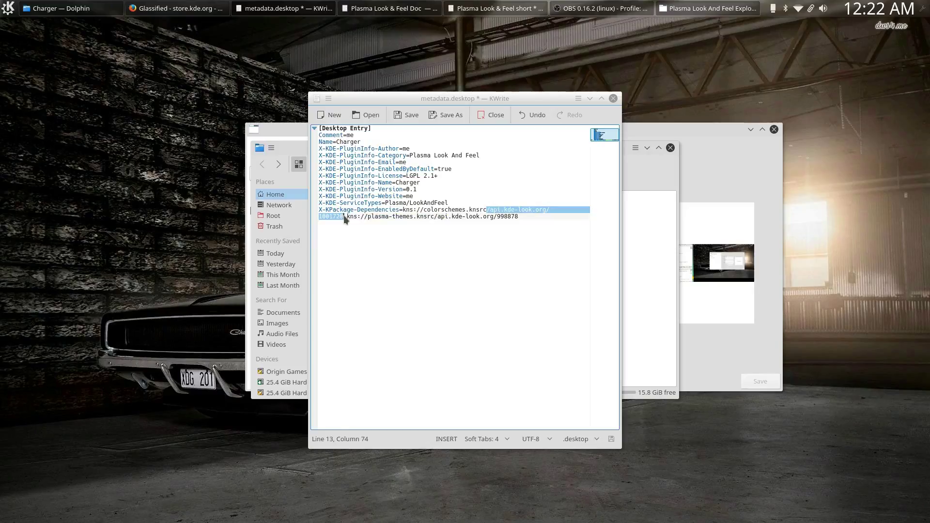
double_click(495, 209)
drag(499, 210, 545, 211)
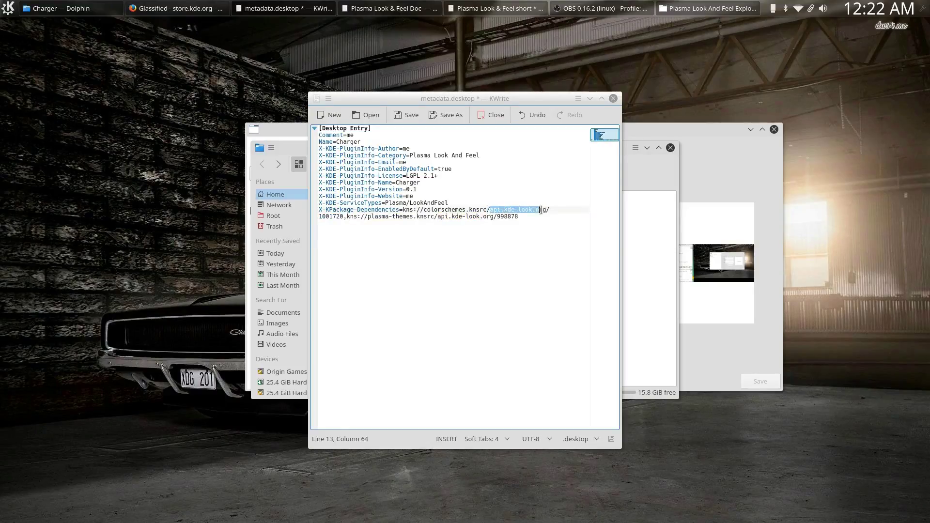
double_click(330, 217)
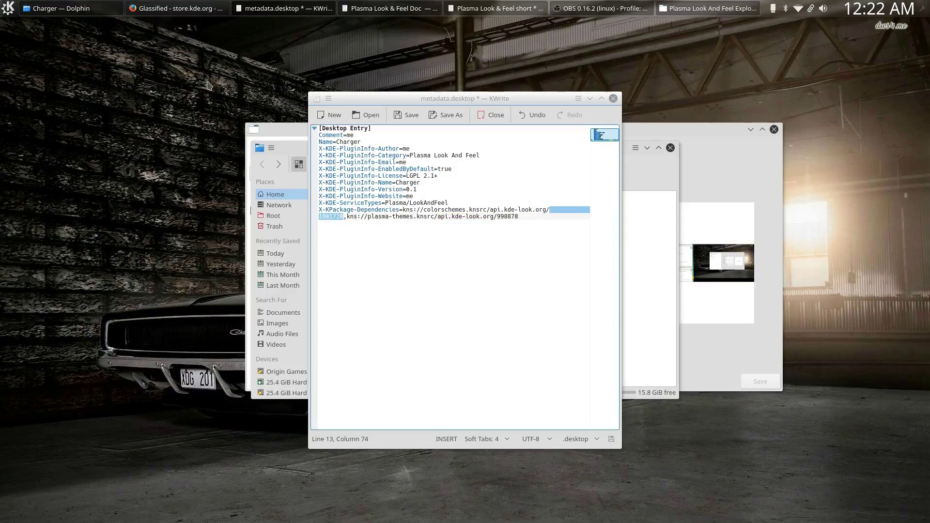
Step: In Firefox, highlight ID 998878 in the Glassified URL and 1001720 on Elementary Luna - Colors
click(192, 9)
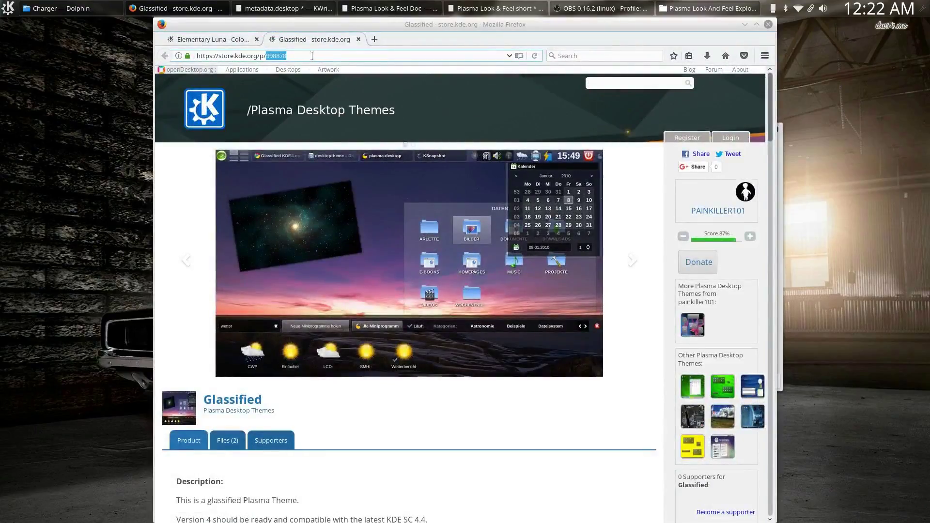
click(287, 55)
click(272, 55)
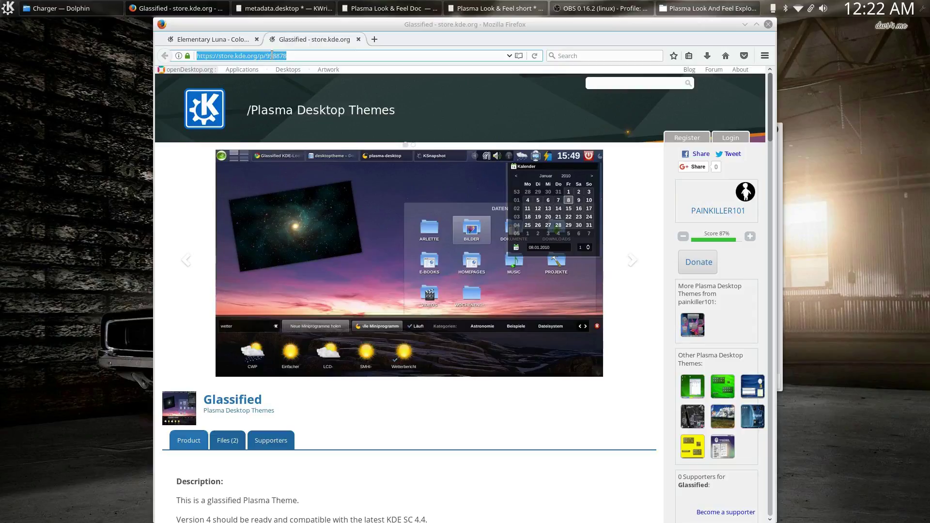
drag(266, 55, 288, 55)
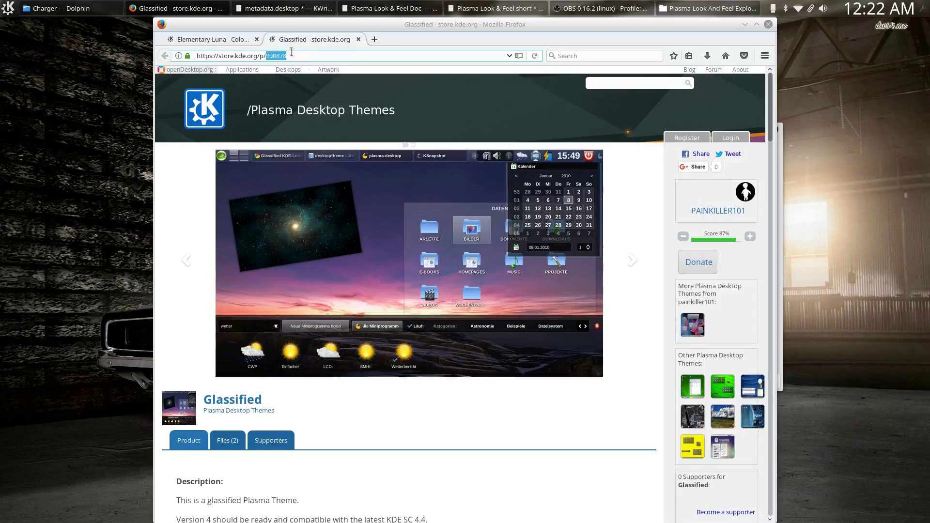
click(236, 40)
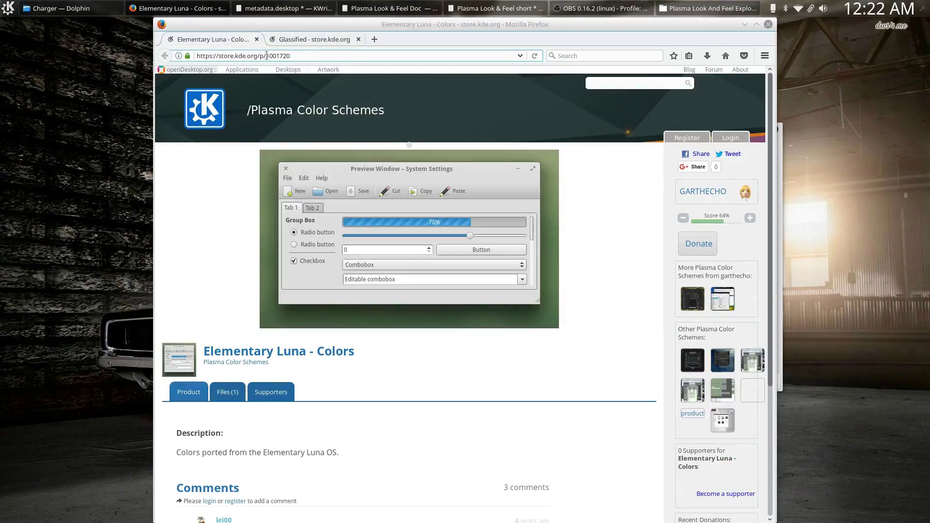
drag(266, 55, 318, 57)
Step: Return to KWrite, save metadata.desktop with the dependencies line, and close the editor
click(744, 24)
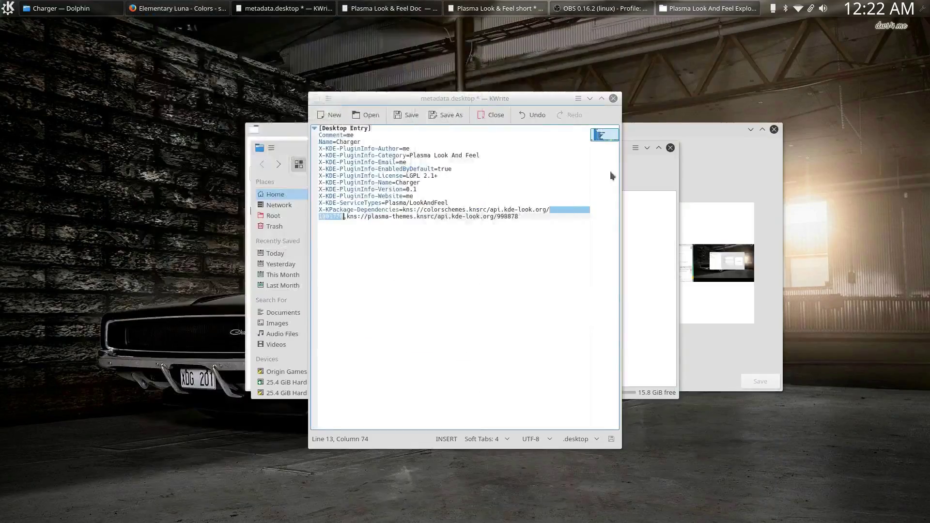
key(ctrl+v)
click(324, 217)
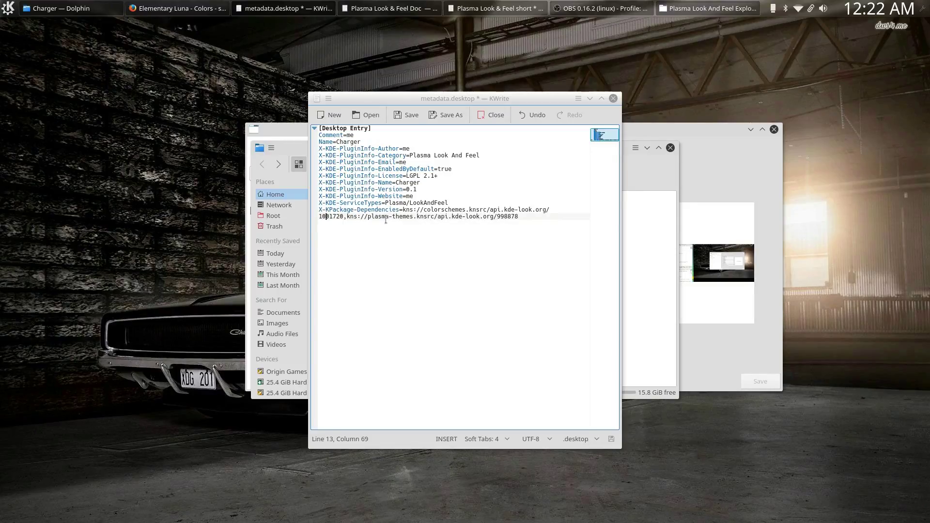
click(405, 116)
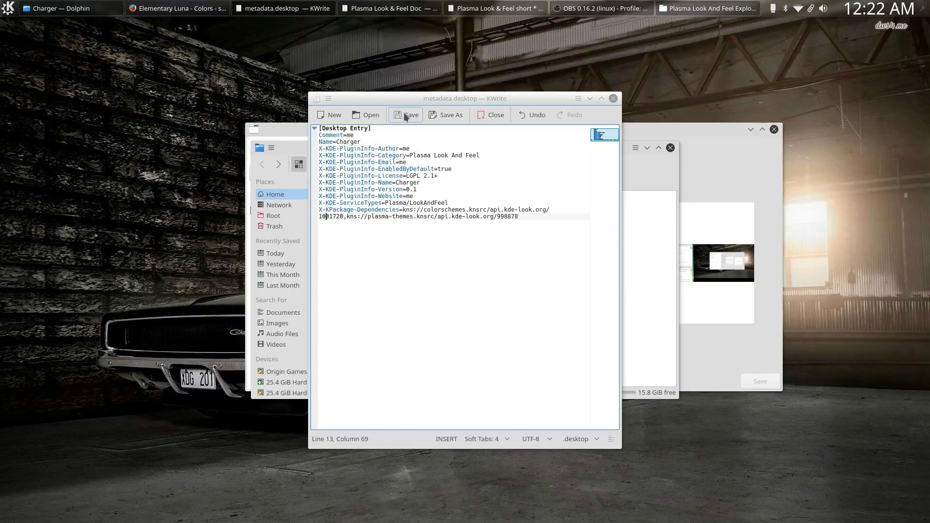
click(612, 99)
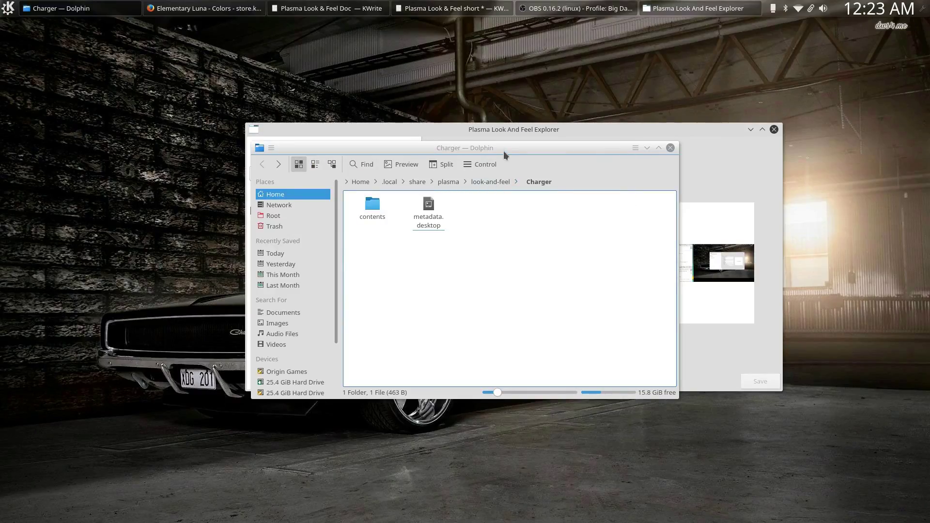
Step: Open System Settings' Look And Feel page listing Charger, then select contents and metadata.desktop in Dolphin
drag(503, 150, 509, 182)
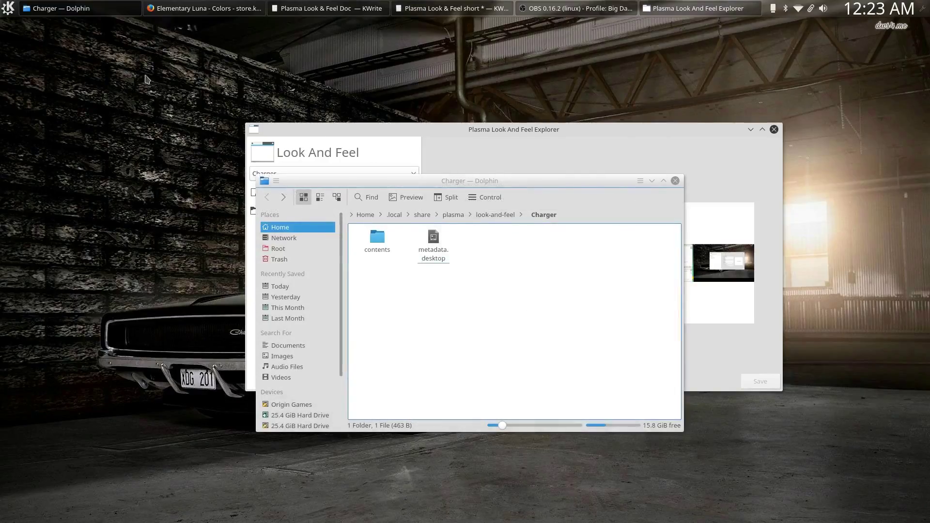
click(8, 8)
click(97, 80)
click(282, 206)
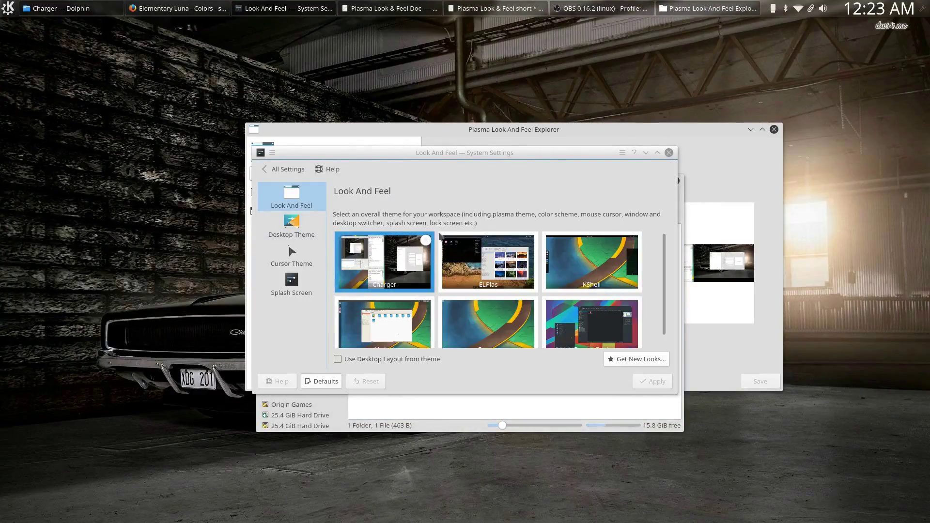
drag(543, 153, 344, 36)
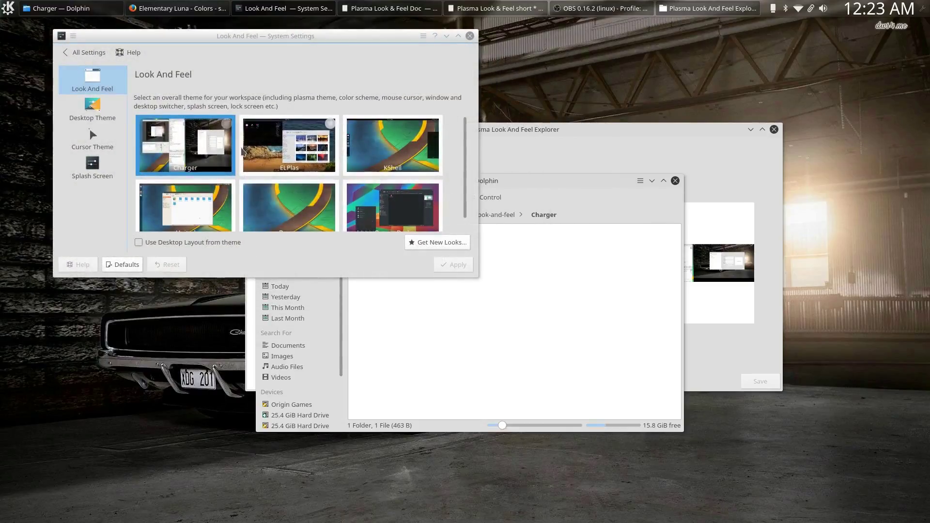
click(546, 183)
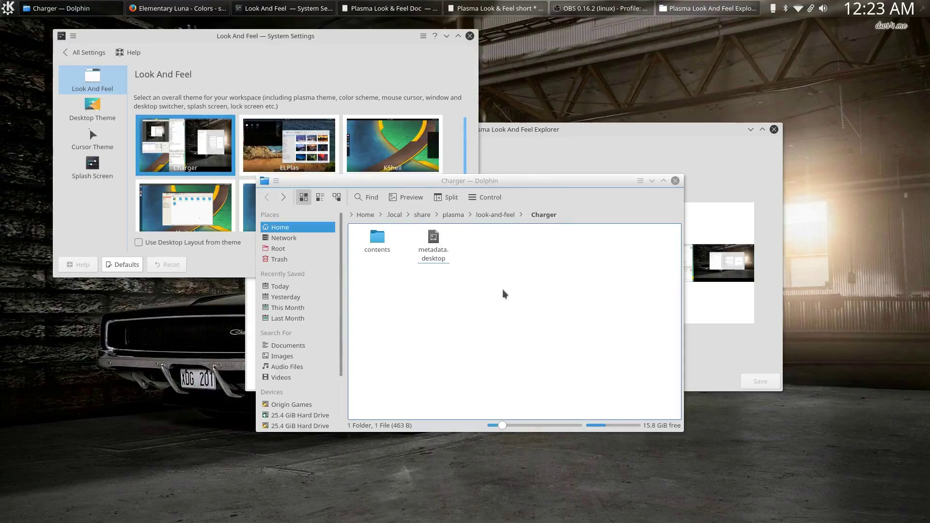
drag(503, 291, 376, 245)
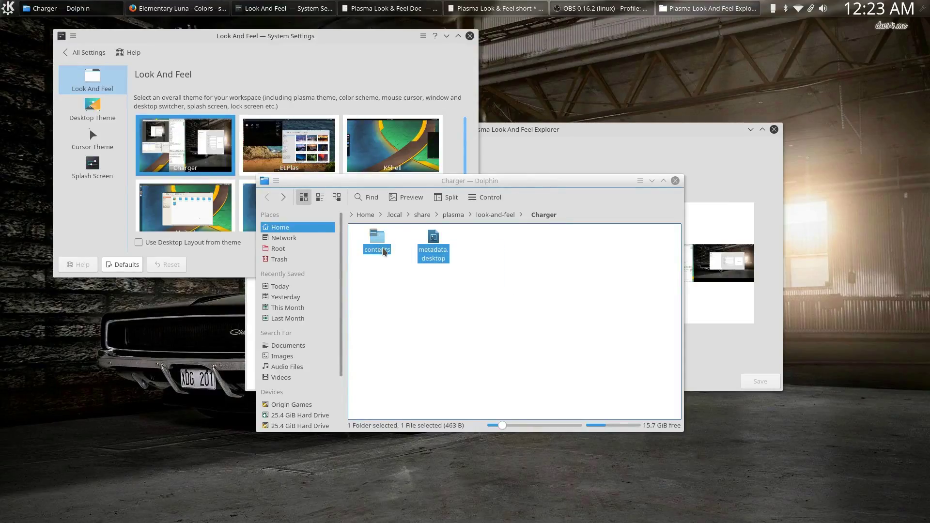
Step: Compress contents and metadata.desktop into Charger.tar.gz and paste a copy into look-and-feel
right_click(383, 252)
mouse_move(436, 349)
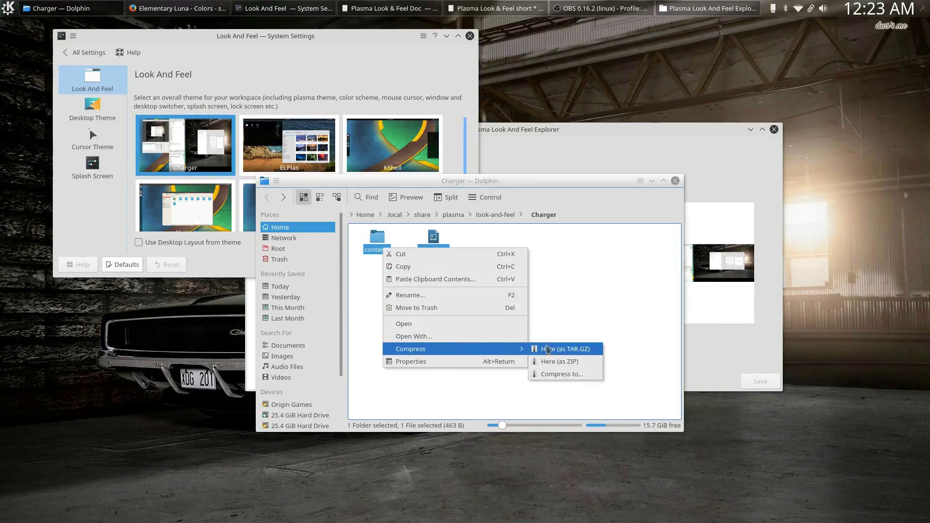
click(564, 353)
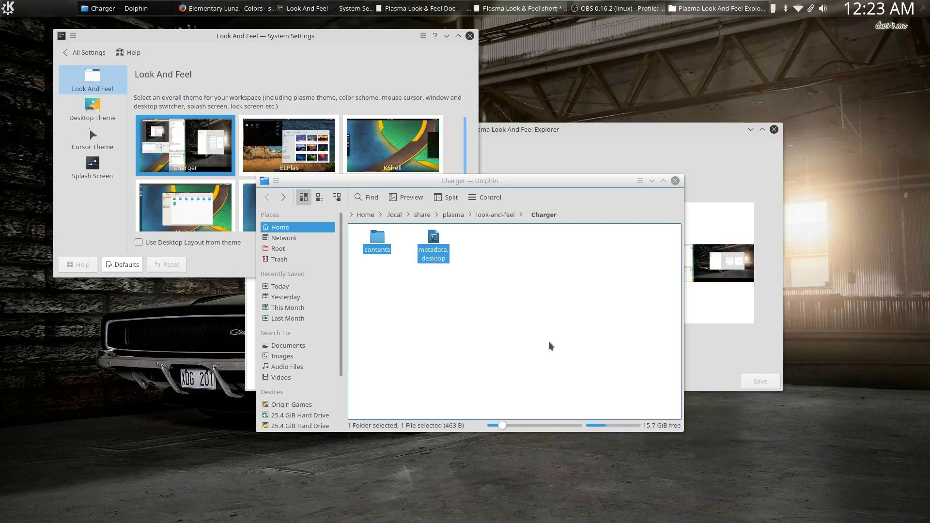
right_click(440, 256)
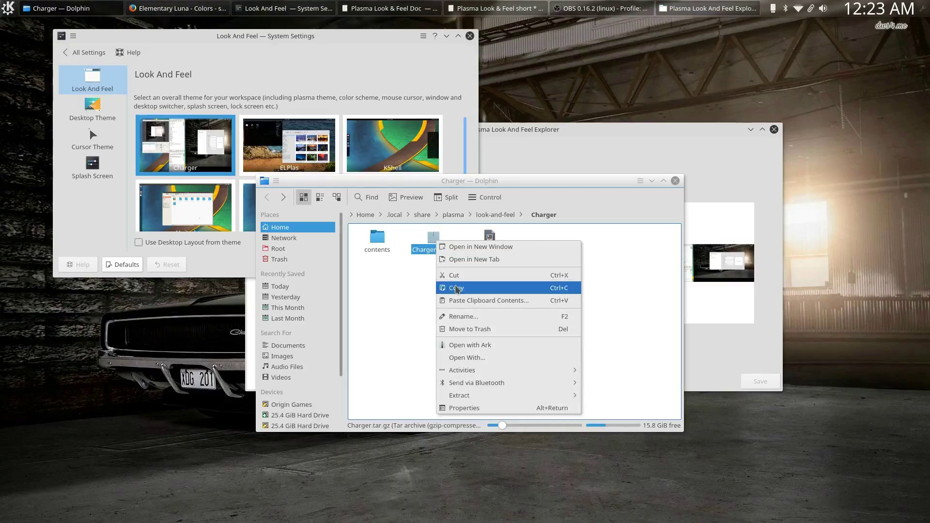
click(457, 288)
click(494, 215)
right_click(554, 292)
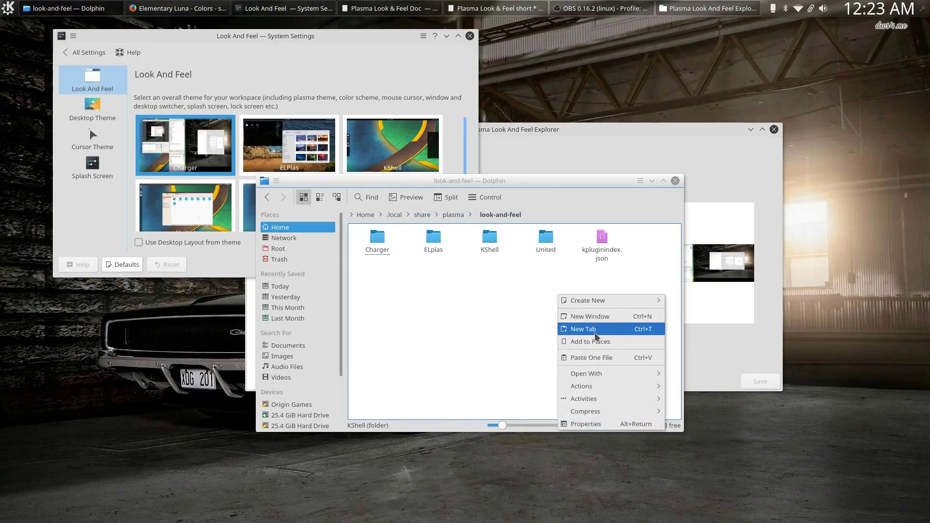
click(597, 413)
Step: Move the original Charger folder to the Trash
right_click(390, 245)
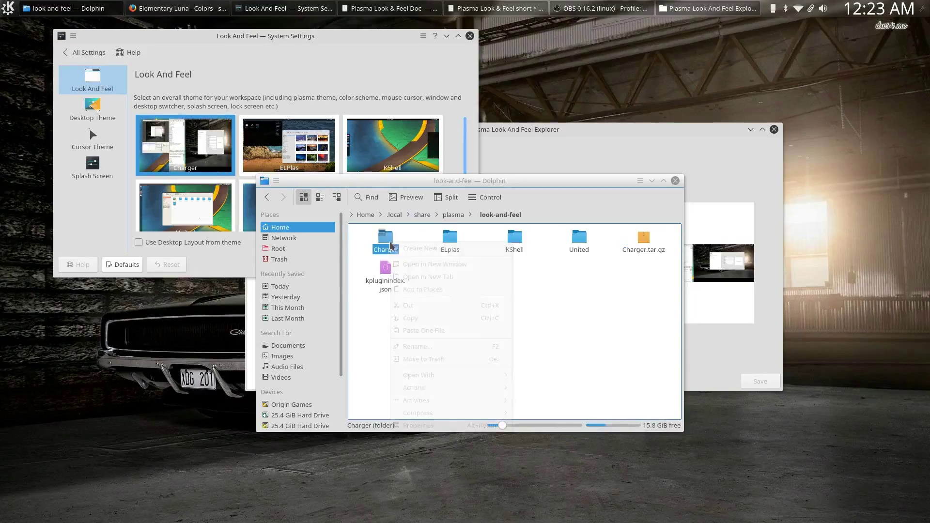
click(438, 359)
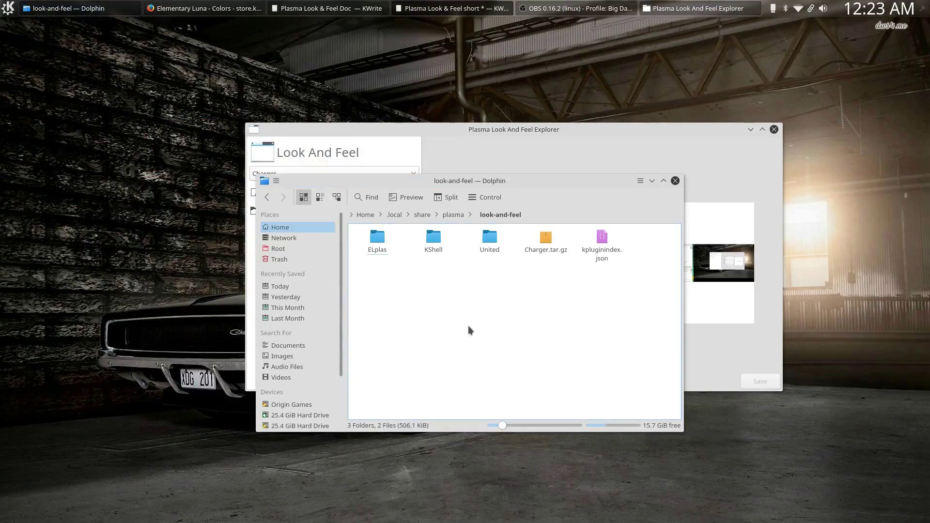
right_click(481, 308)
mouse_move(552, 400)
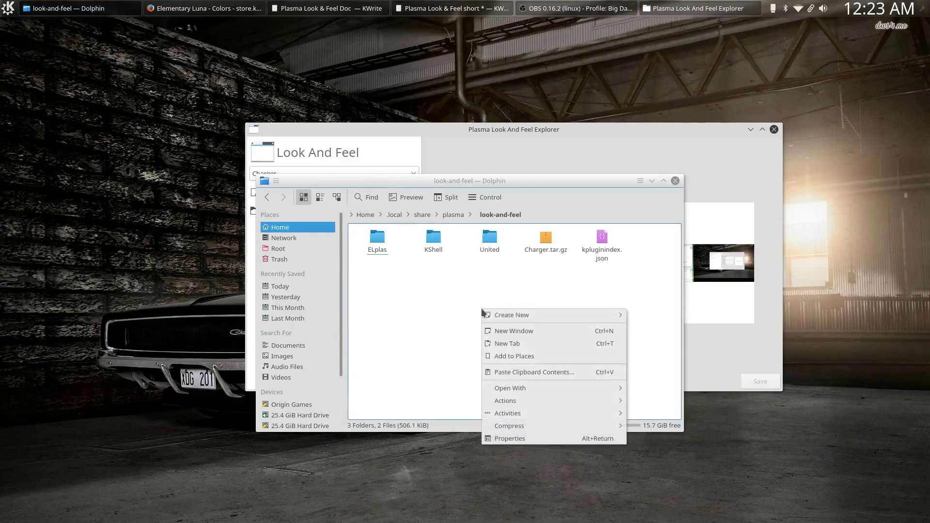
Step: Run 'kpackagetool5 -i Charger.tar.gz' in a terminal at look-and-feel, then close Konsole
click(624, 401)
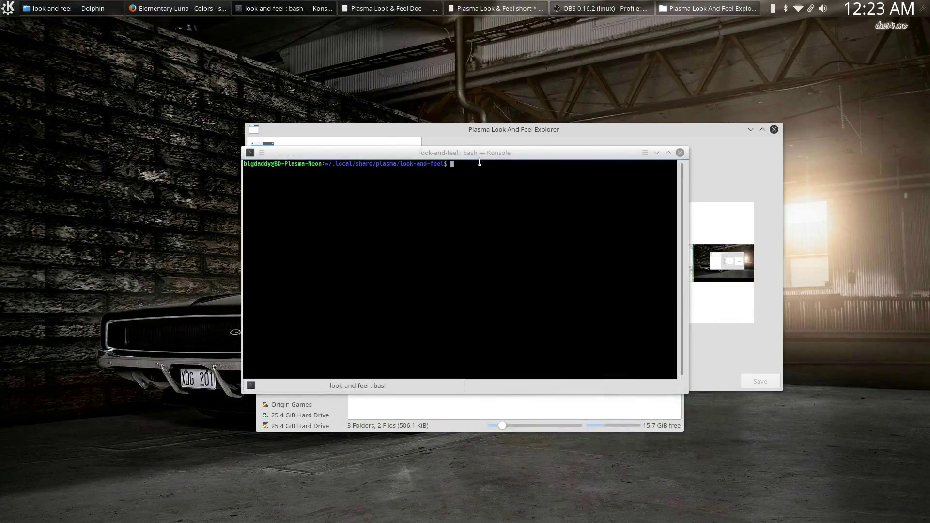
drag(480, 154, 486, 267)
right_click(491, 297)
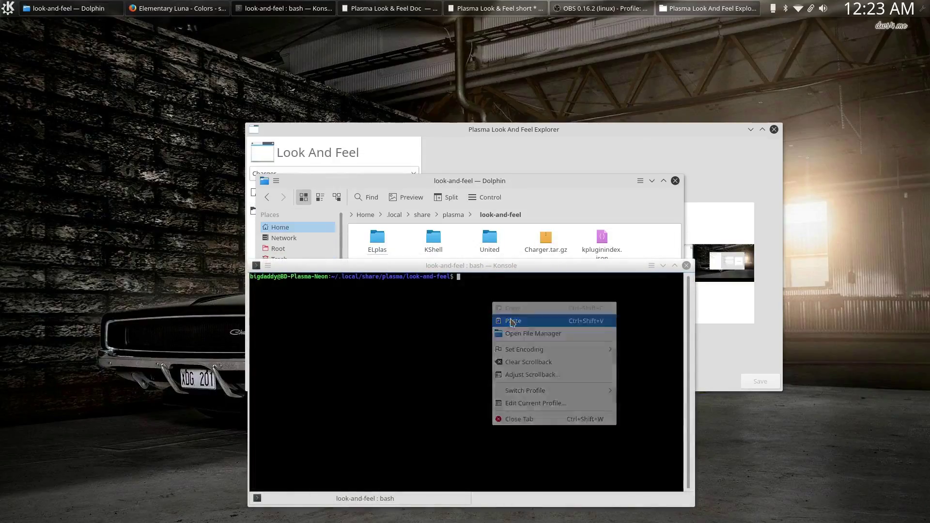
click(509, 316)
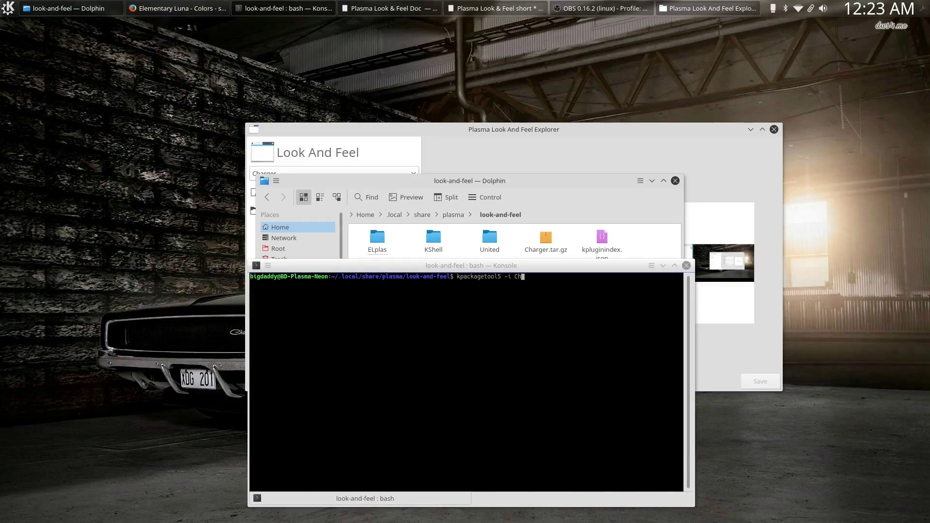
text(Charger.tar.gz)
key(Return)
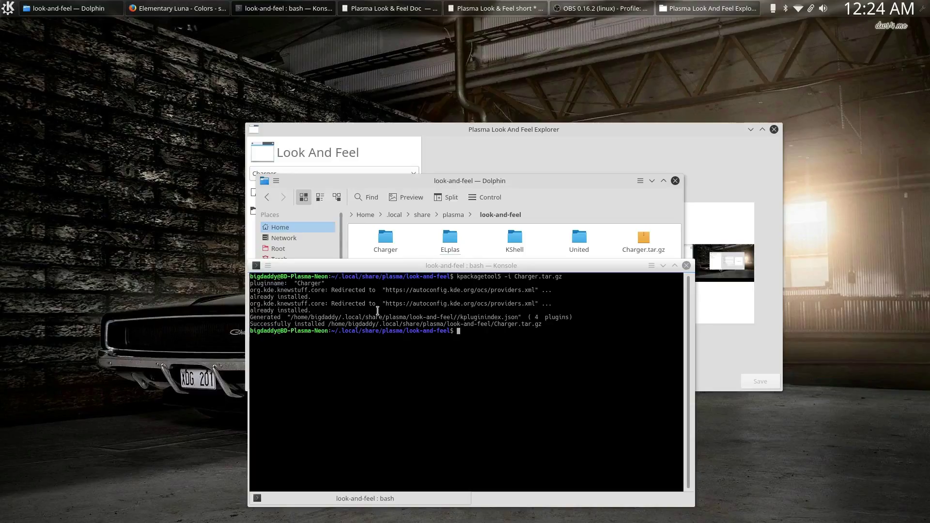
click(687, 266)
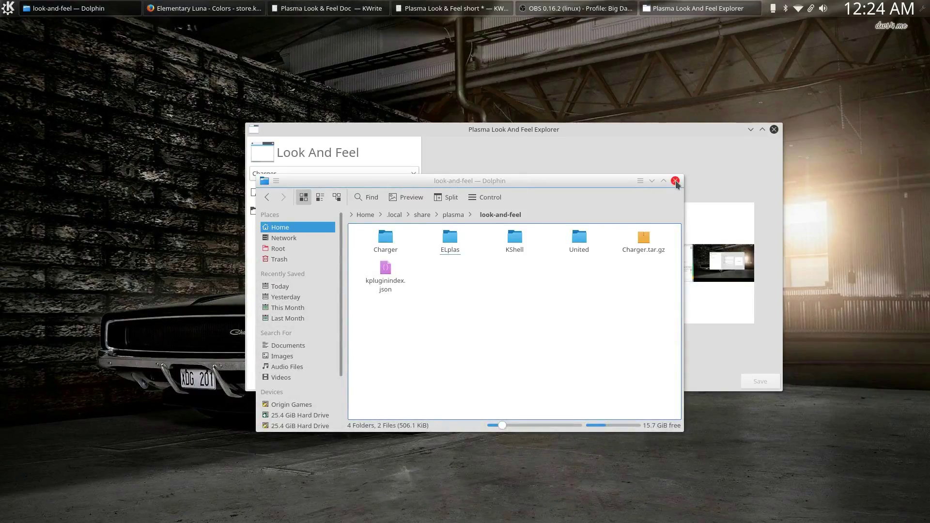
Step: Close Dolphin and the Explorer, then go to System Settings' Look And Feel page
click(676, 182)
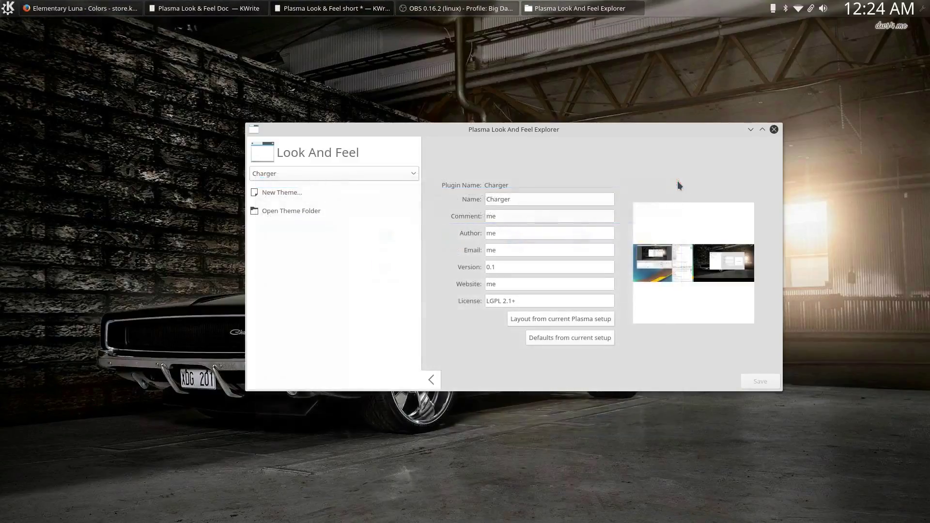
click(774, 129)
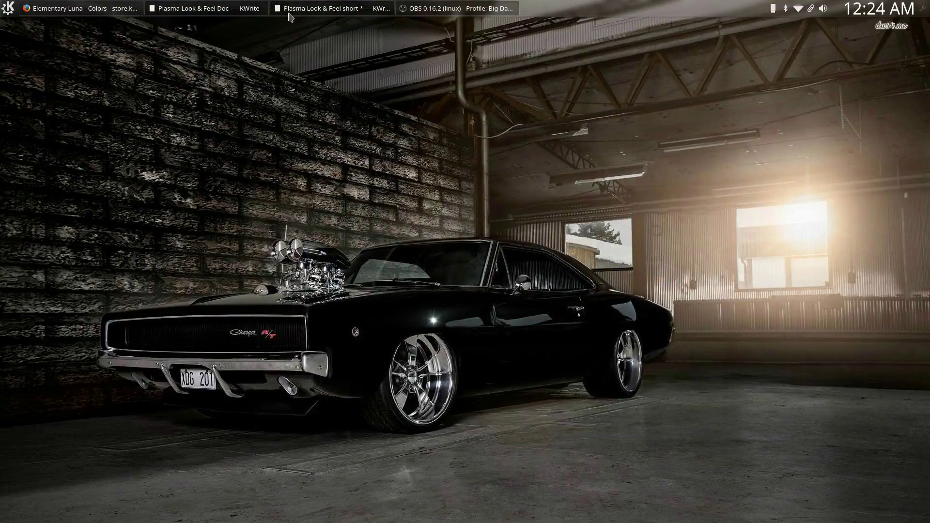
click(8, 8)
click(72, 82)
click(291, 211)
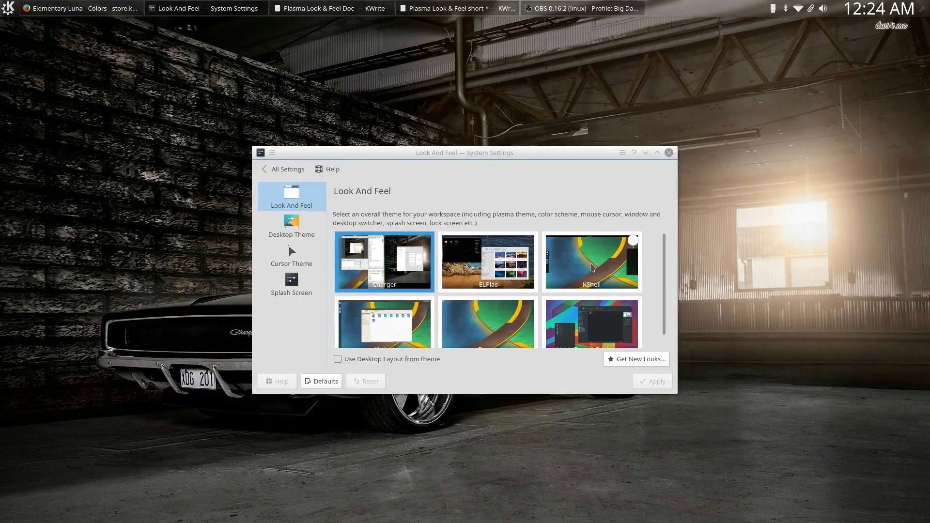
Step: Apply the KShell theme with Use Desktop Layout from theme enabled
click(577, 277)
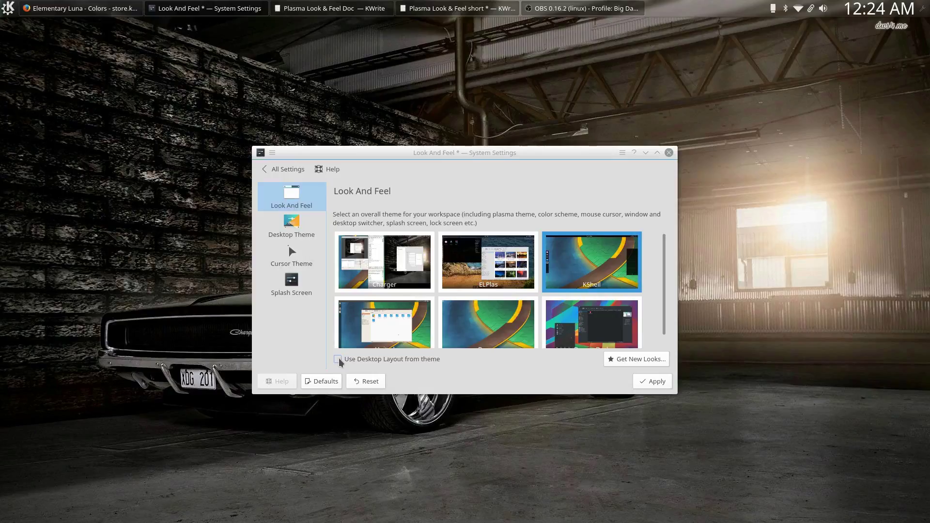
click(338, 360)
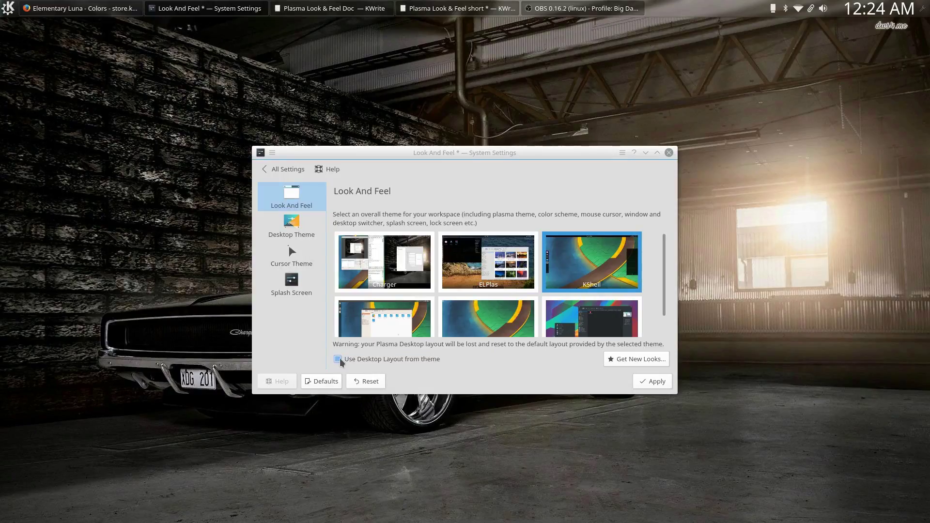
click(651, 382)
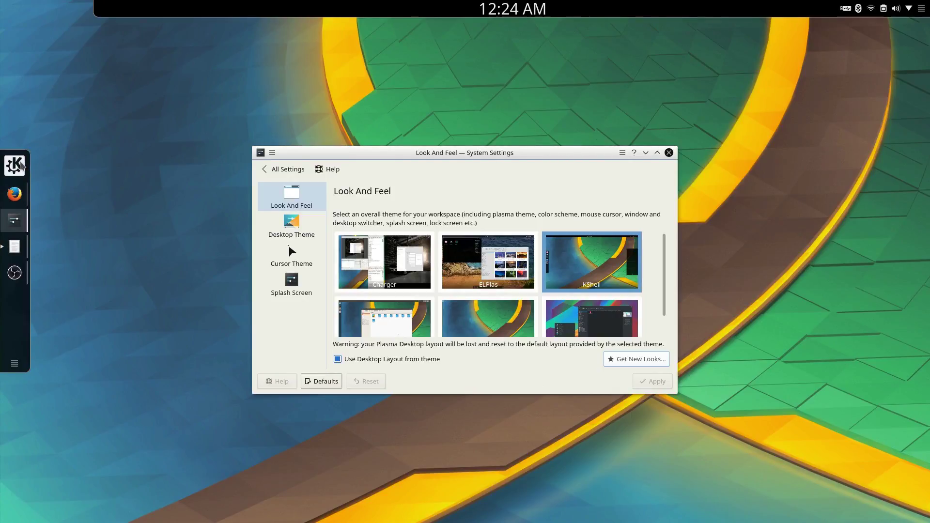
click(22, 164)
click(22, 165)
mouse_move(385, 261)
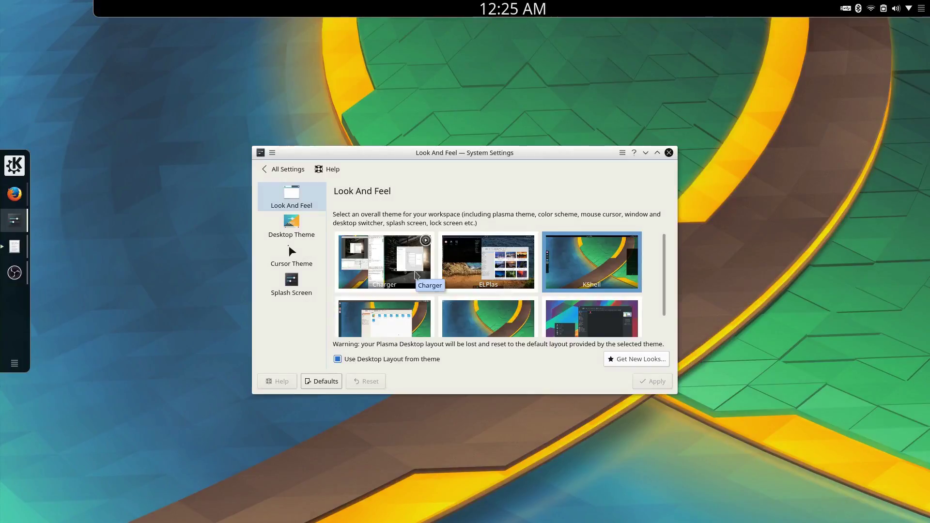
Step: Apply the Charger theme with Use Desktop Layout from theme enabled
click(415, 274)
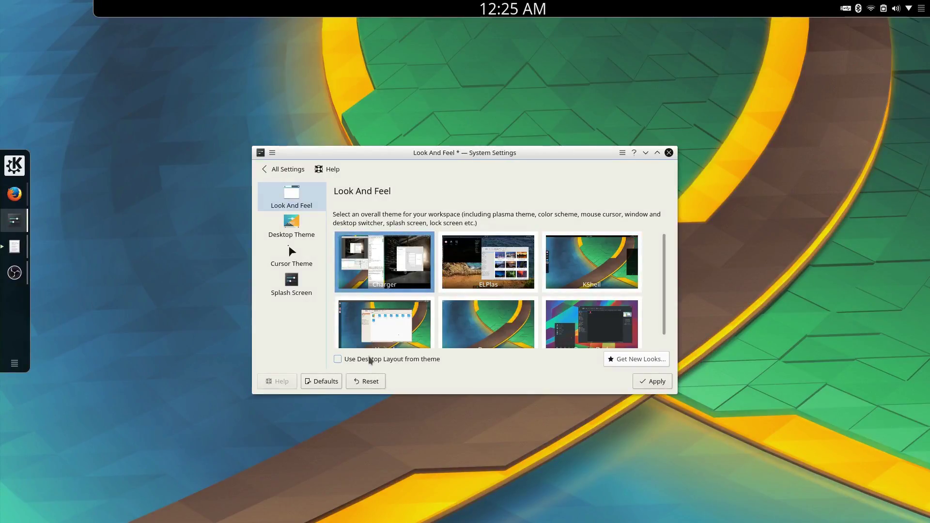
click(338, 359)
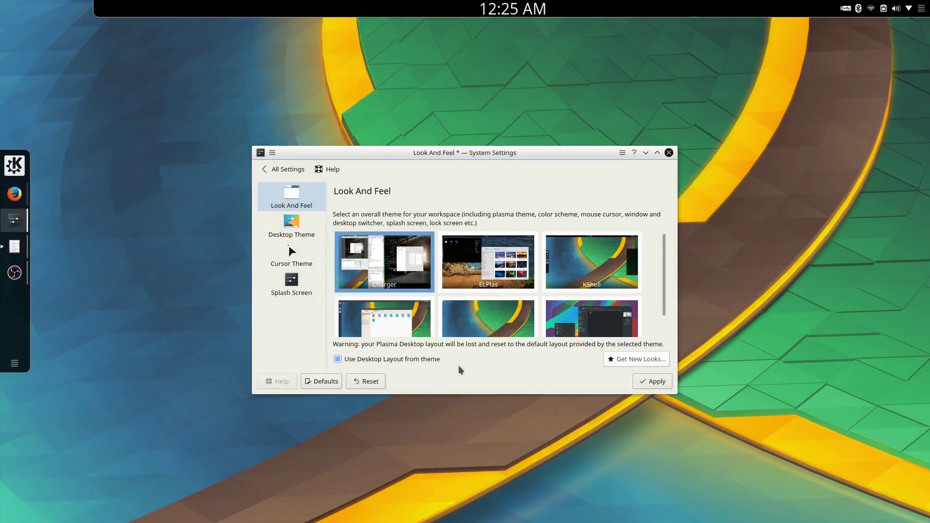
click(652, 381)
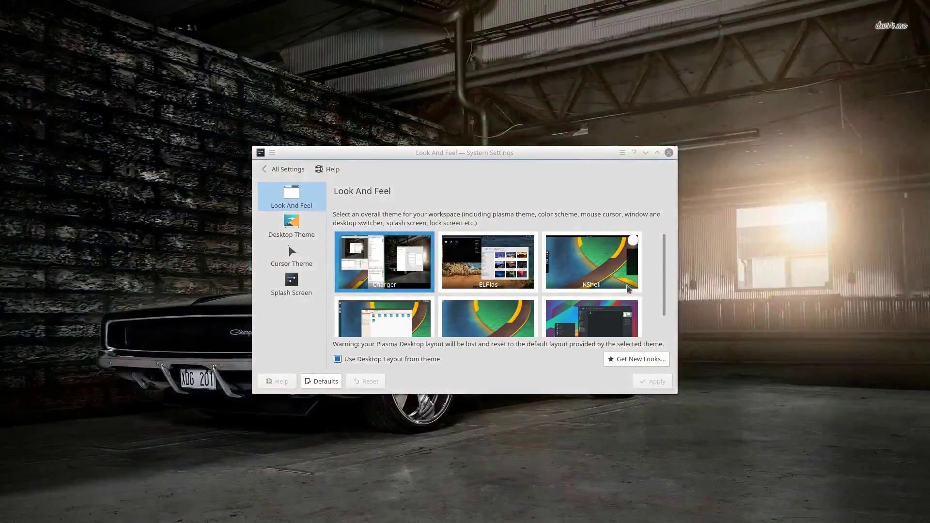